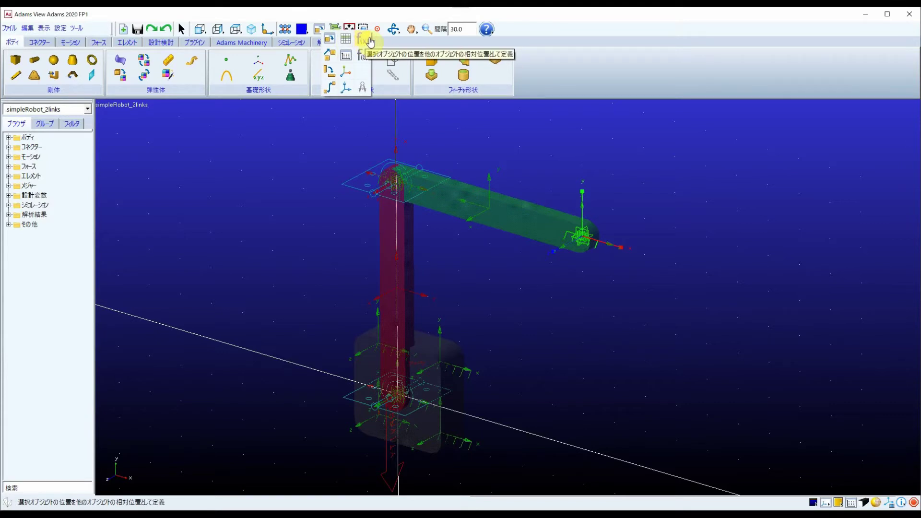
# Parameterize the location of ground.LINK1_to_LINK2 relative to ground.Origin, maintaining the existing distance
pyautogui.click(371, 42)
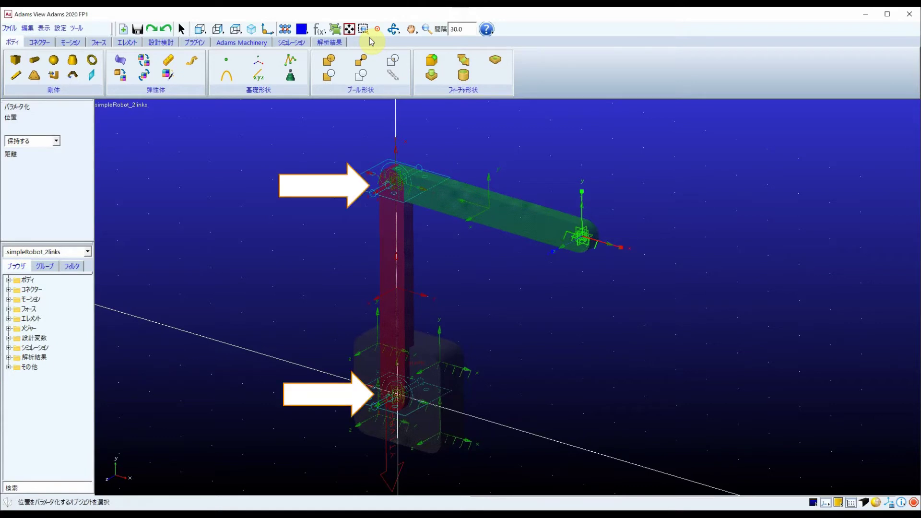
pyautogui.rightClick(397, 186)
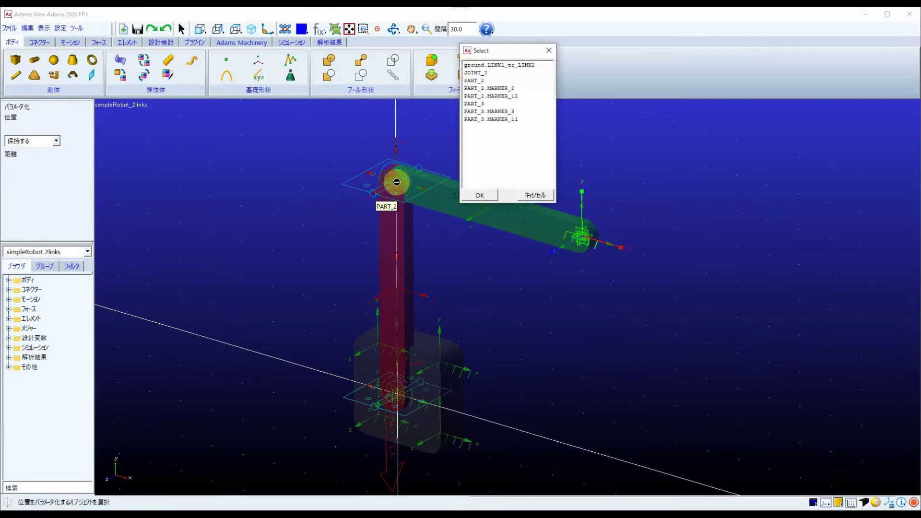
pyautogui.click(489, 64)
pyautogui.click(491, 197)
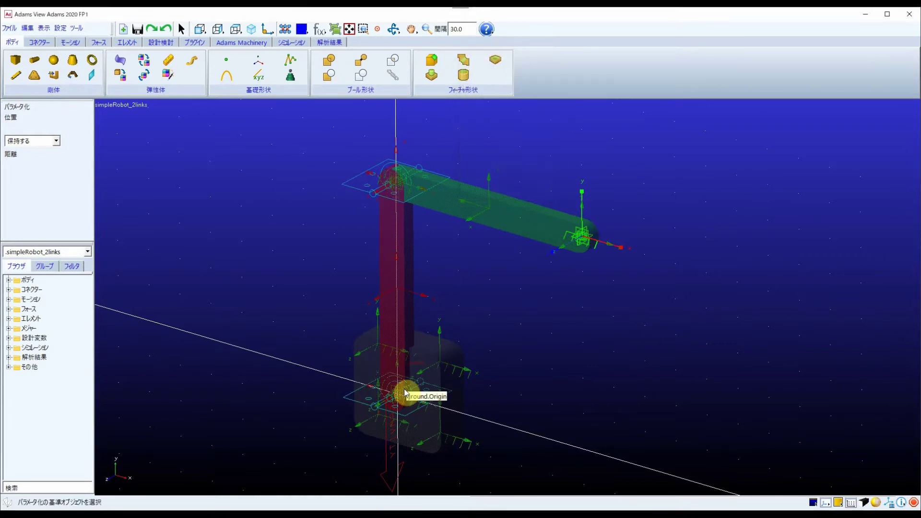
pyautogui.rightClick(397, 393)
pyautogui.click(505, 73)
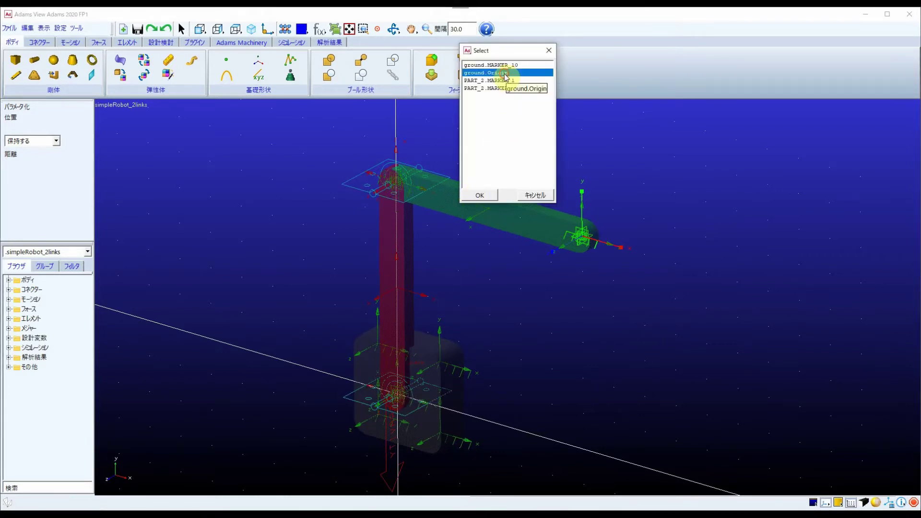
pyautogui.click(489, 197)
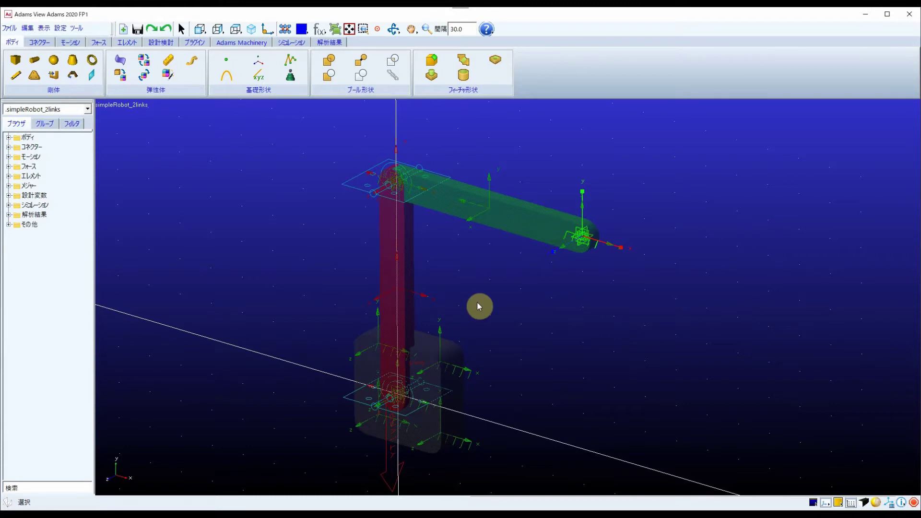
# Open the LINK1_to_LINK2 point in the table editor and display X, Y, Z coordinates combined in a column wide enough for the full expression
pyautogui.rightClick(400, 188)
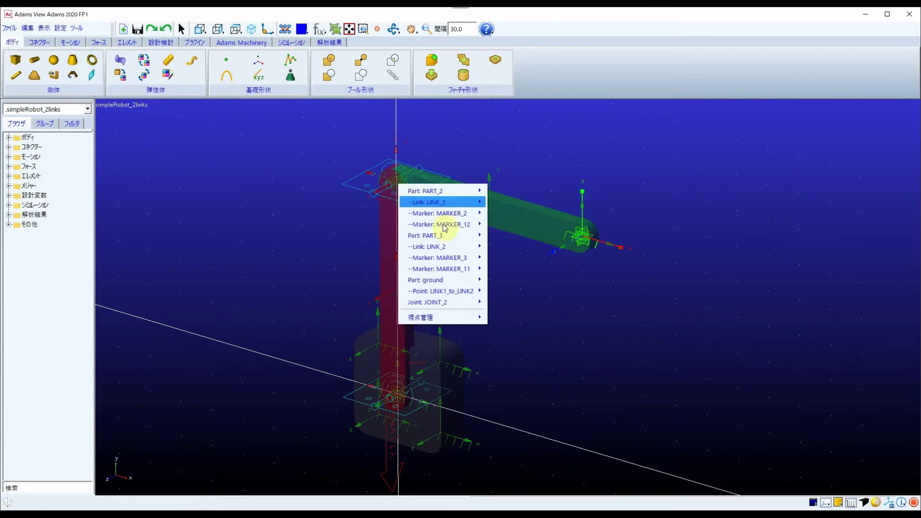
pyautogui.moveTo(473, 291)
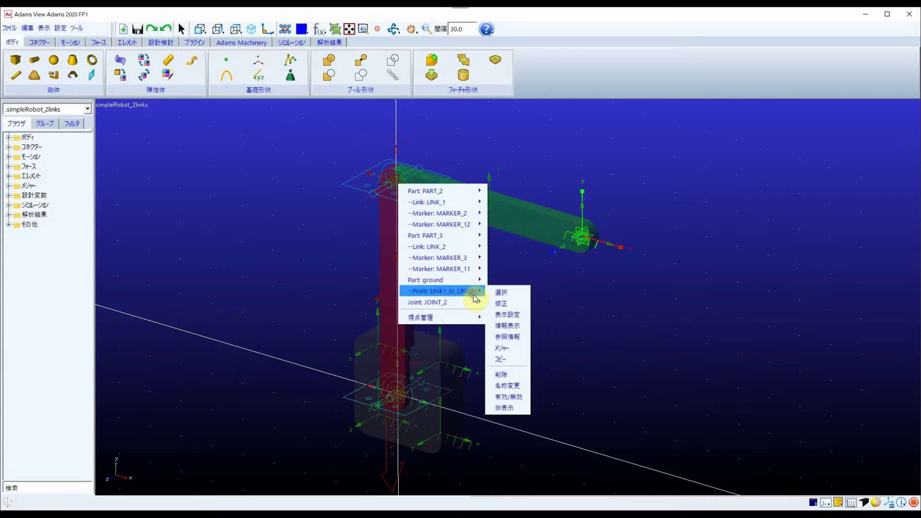
pyautogui.click(512, 307)
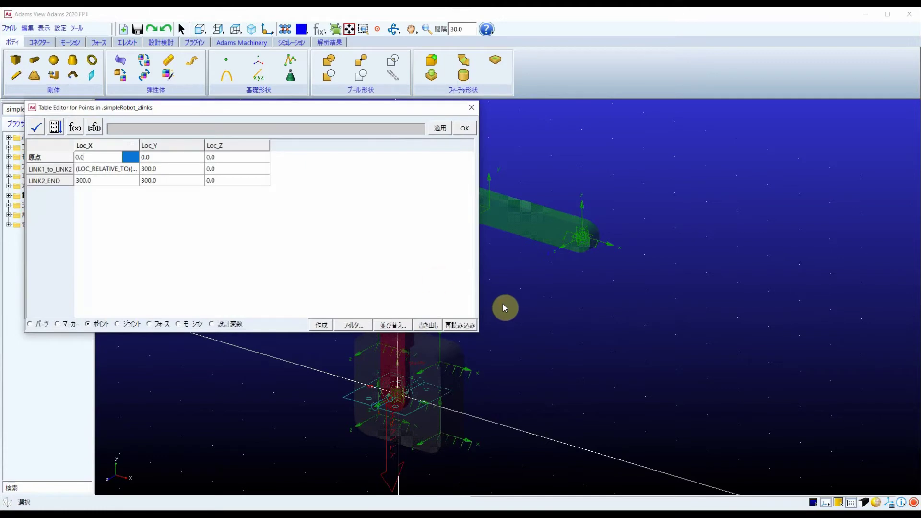
pyautogui.moveTo(228, 112); pyautogui.dragTo(458, 200)
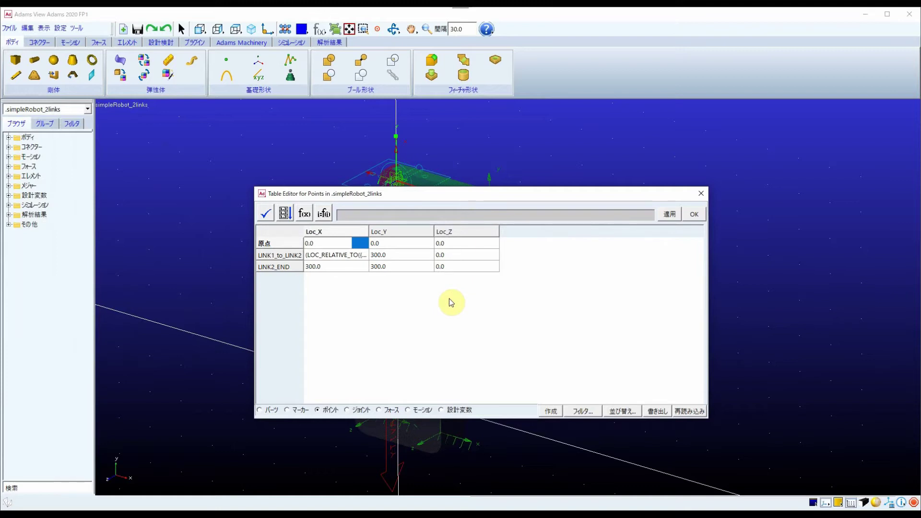
pyautogui.click(581, 411)
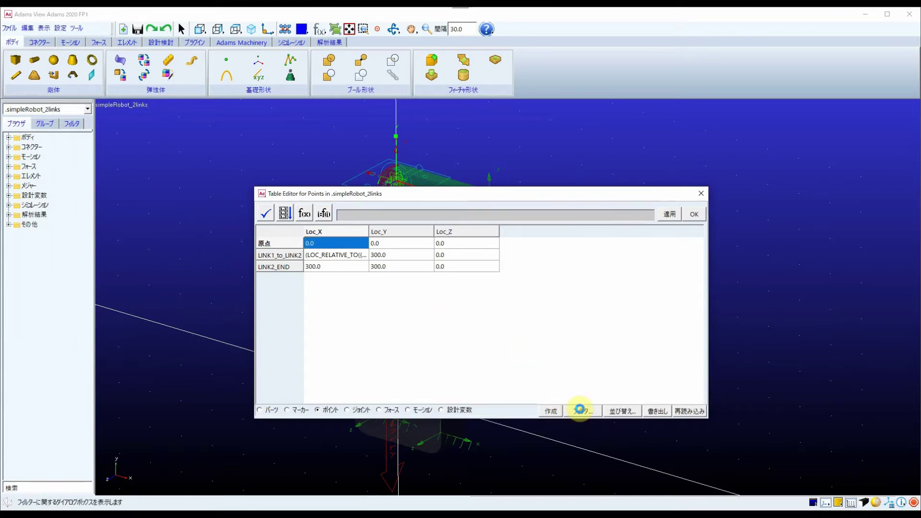
pyautogui.click(437, 175)
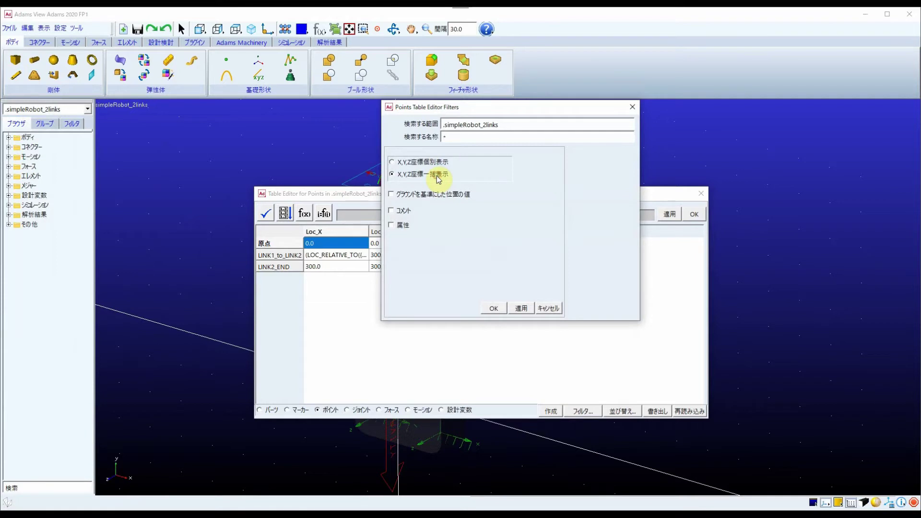
pyautogui.click(494, 309)
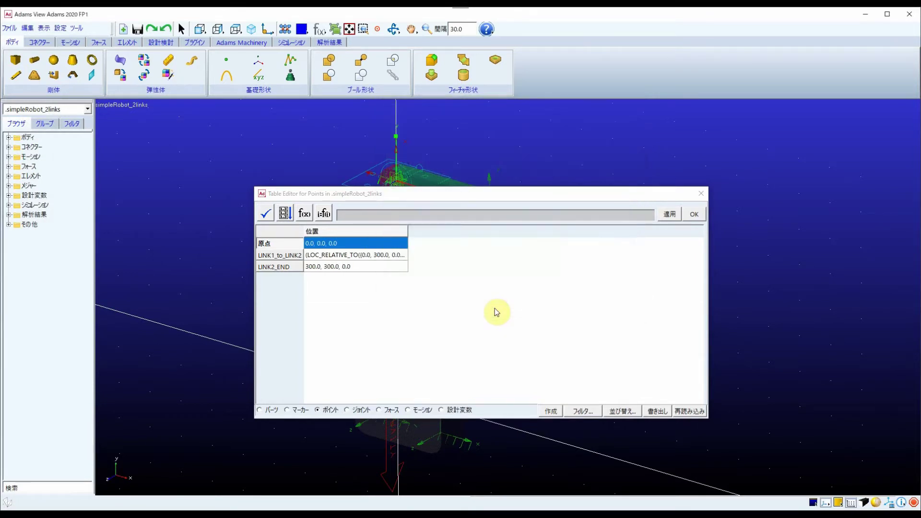
pyautogui.moveTo(407, 229); pyautogui.dragTo(446, 230)
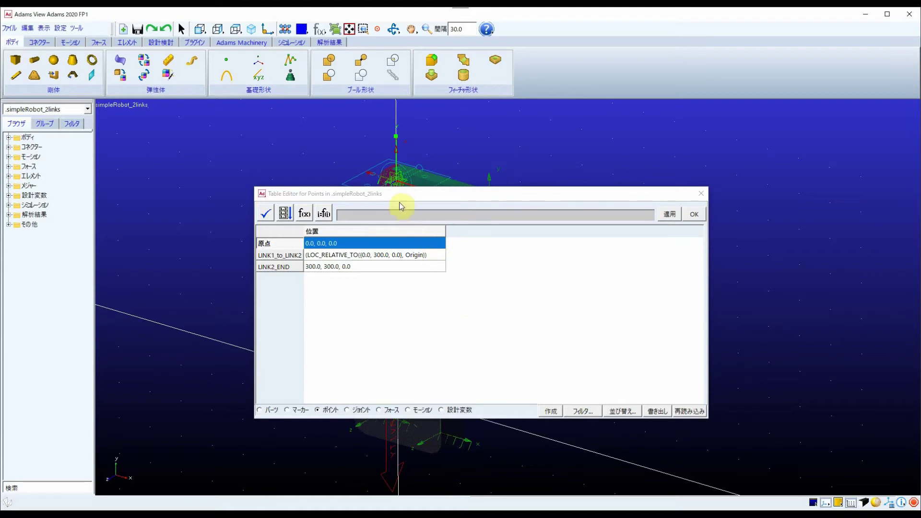
pyautogui.moveTo(392, 195); pyautogui.dragTo(715, 164)
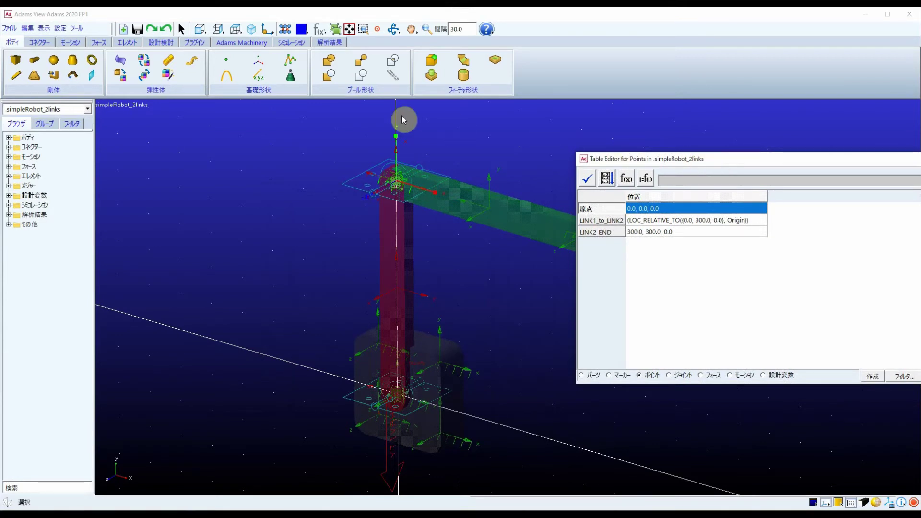
# Create a real design variable named LINK1_length with a standard value of 300
pyautogui.click(170, 43)
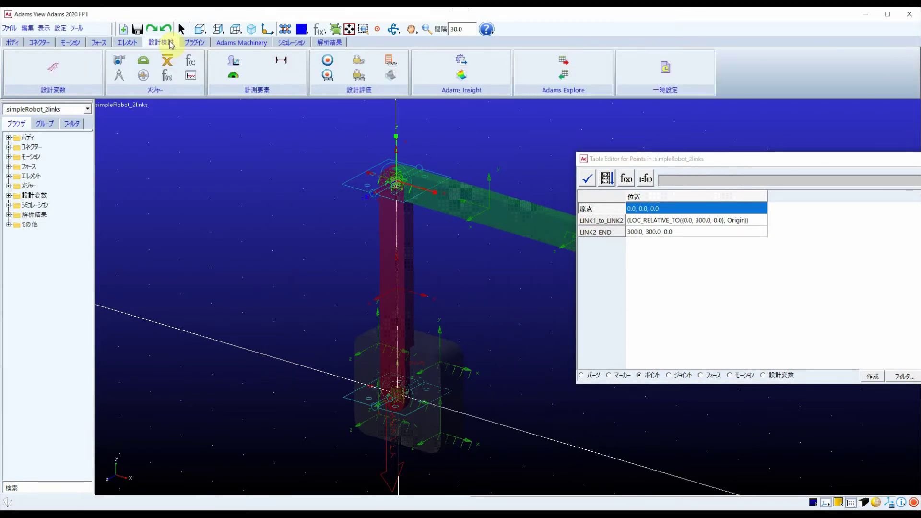
pyautogui.click(82, 72)
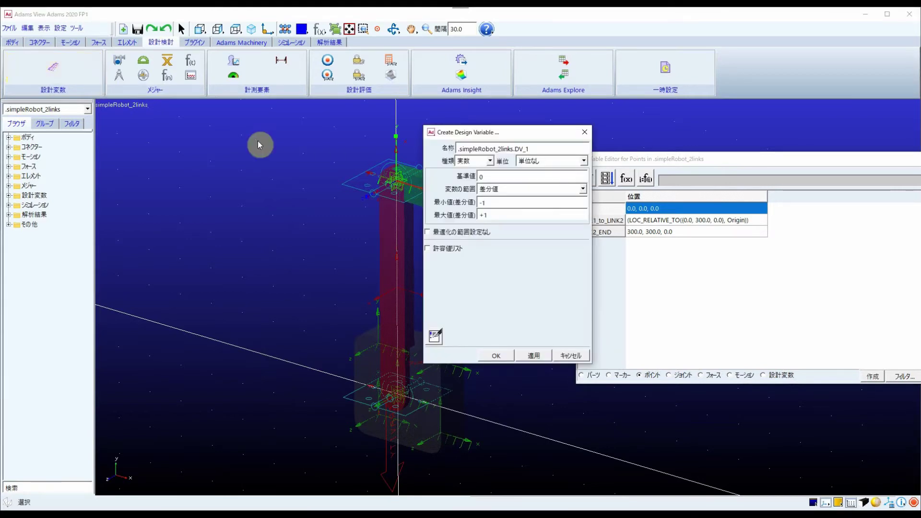
pyautogui.doubleClick(485, 178)
pyautogui.write('300')
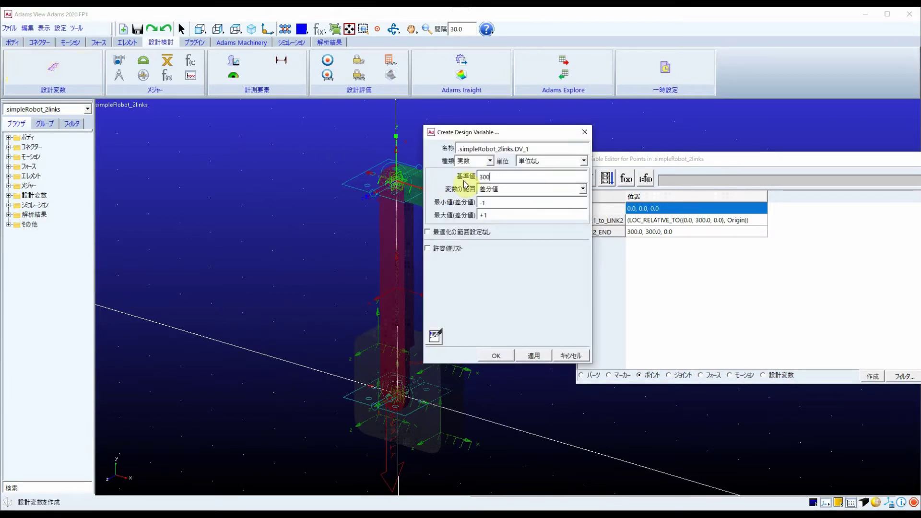
pyautogui.doubleClick(522, 148)
pyautogui.write('LINK1_length')
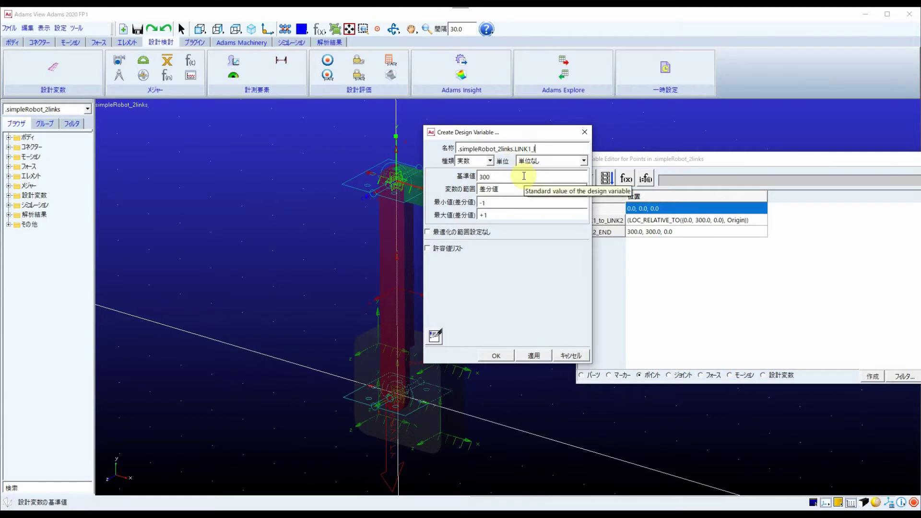
pyautogui.click(496, 355)
# Replace the Y value in the LINK1_to_LINK2 location expression with LINK1_length and apply the points table
pyautogui.click(724, 219)
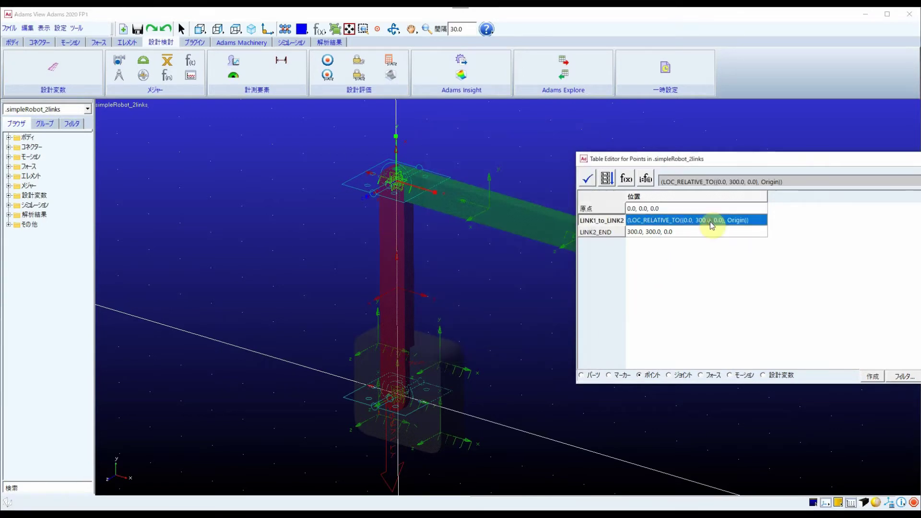
pyautogui.click(703, 222)
pyautogui.hotkey('shift', 'Right')
pyautogui.hotkey('shift', 'Right')
pyautogui.hotkey('shift', 'Right')
pyautogui.hotkey('shift', 'Right')
pyautogui.hotkey('shift', 'Right')
pyautogui.hotkey('shift', 'Right')
pyautogui.write('LINK1_length')
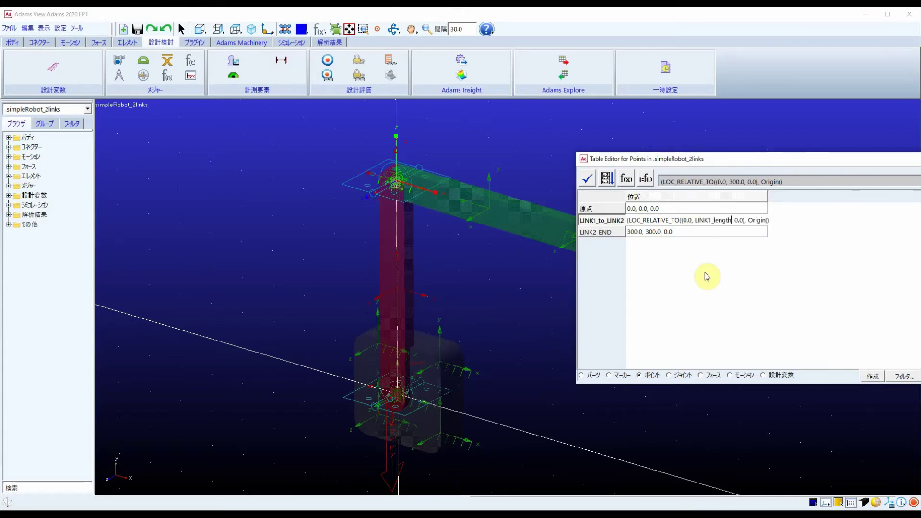
pyautogui.press('Return')
pyautogui.moveTo(759, 159); pyautogui.dragTo(440, 193)
pyautogui.click(694, 202)
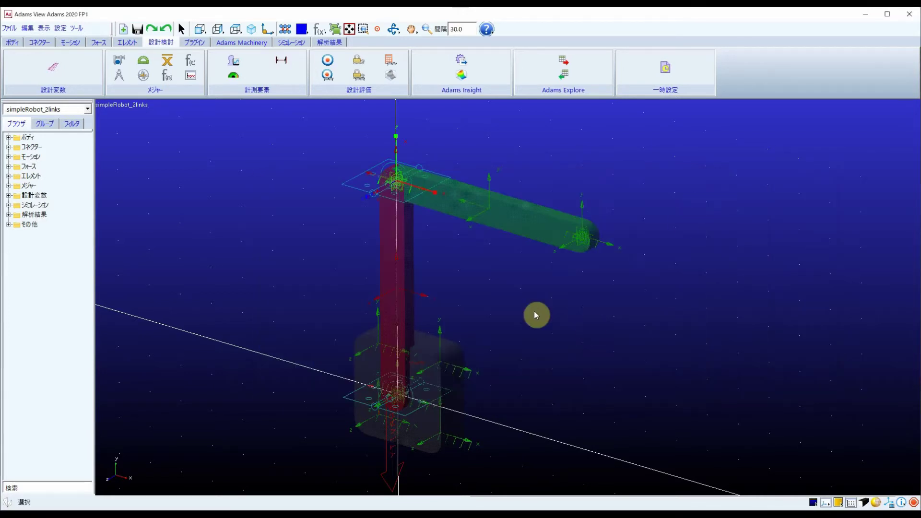
# Set the standard value of the LINK1_length design variable to 350
pyautogui.click(8, 195)
pyautogui.rightClick(62, 207)
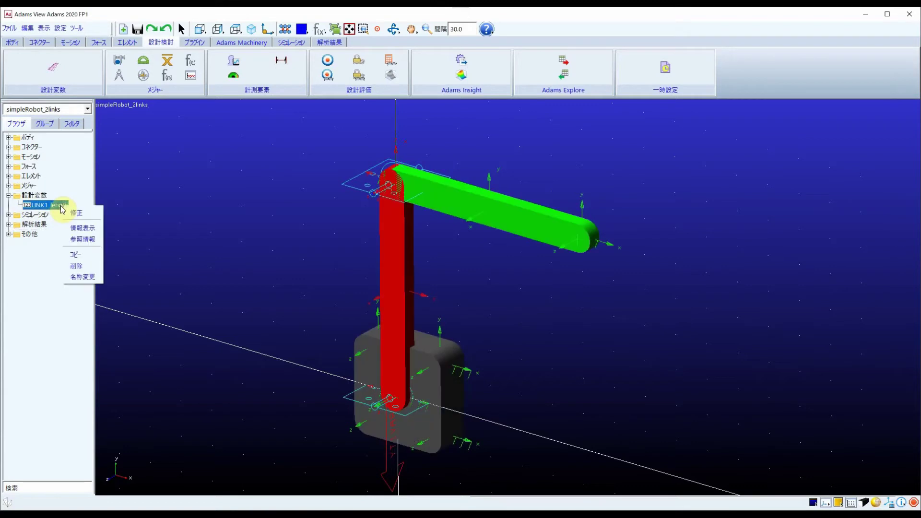
pyautogui.click(88, 215)
pyautogui.moveTo(480, 127); pyautogui.dragTo(737, 165)
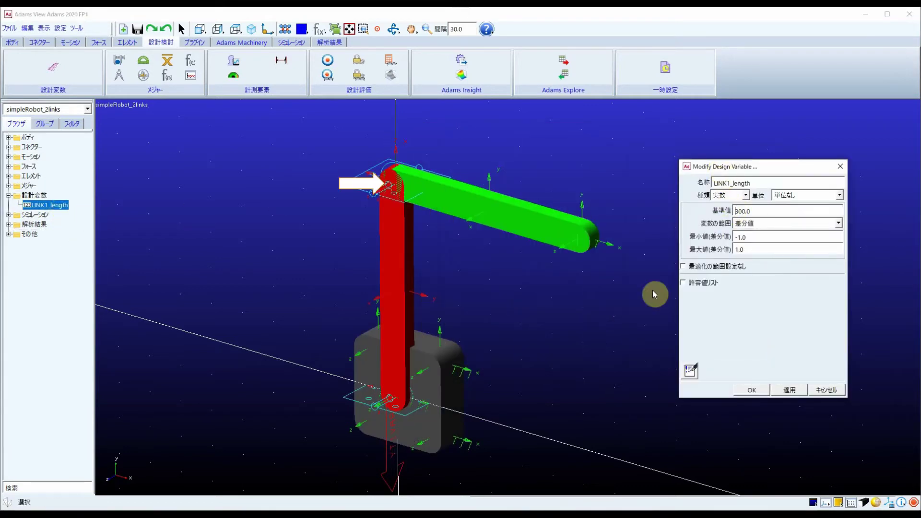
pyautogui.write('350')
pyautogui.click(751, 390)
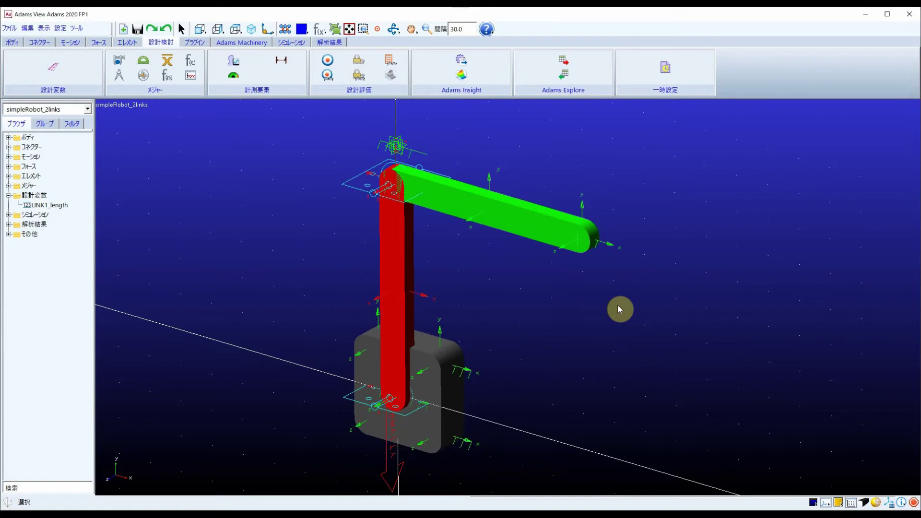
# In a front wireframe view, set the LINK2_END location to (LOC_RELATIVE_TO({300, 0, 0}, LINK1_to_LINK2)) and apply it
pyautogui.hotkey('shift', 'f')
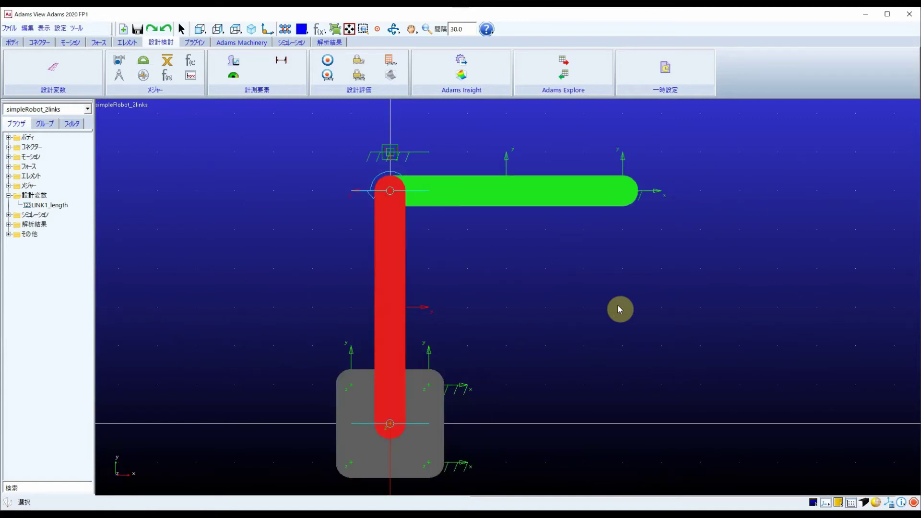
pyautogui.hotkey('shift', 's')
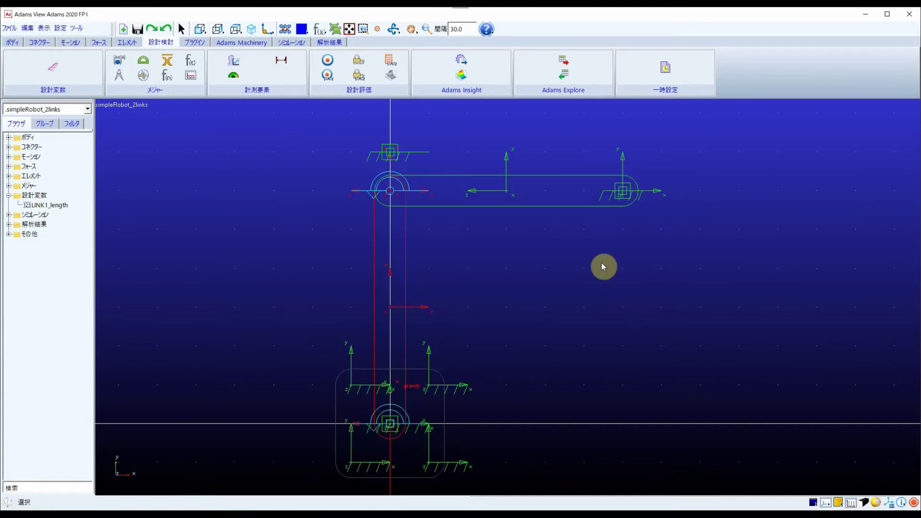
pyautogui.rightClick(624, 194)
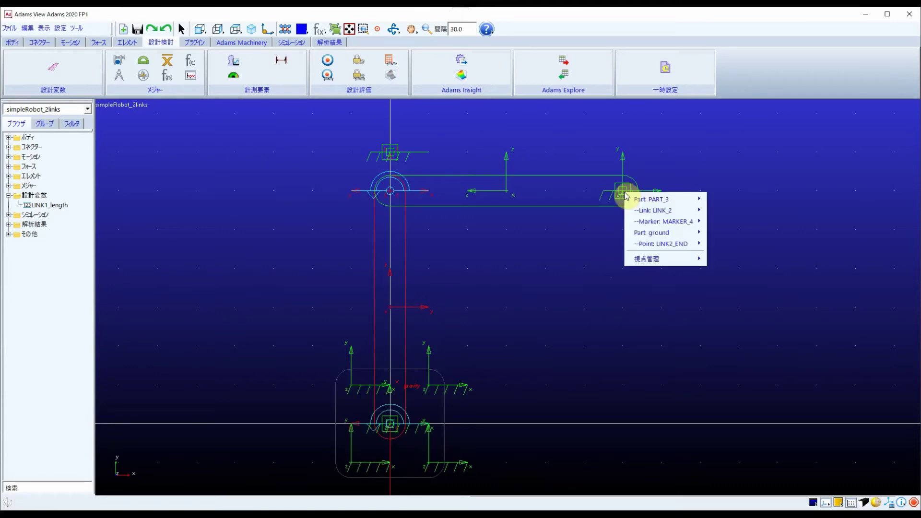
pyautogui.moveTo(690, 243)
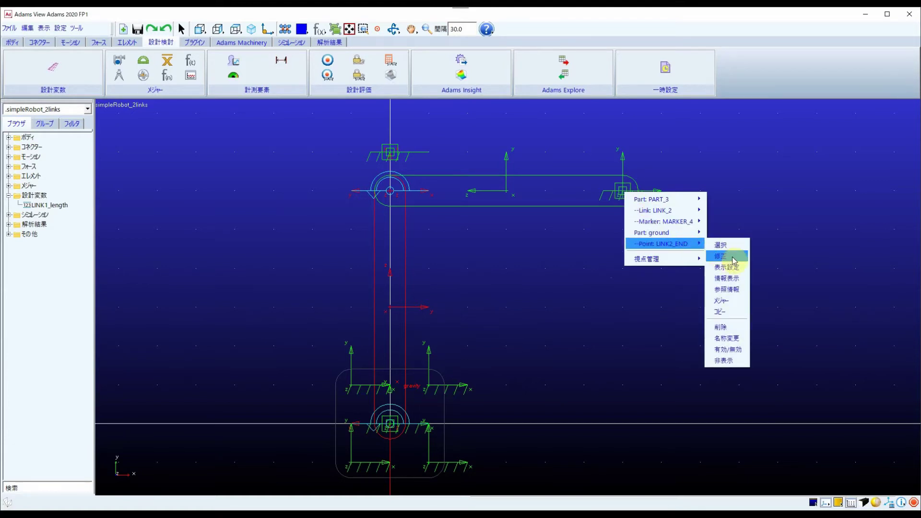
pyautogui.click(733, 260)
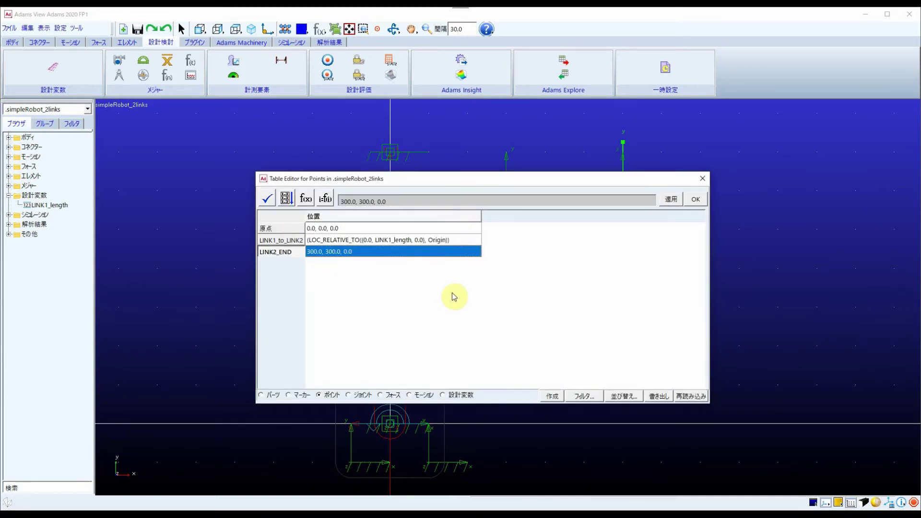
pyautogui.click(403, 252)
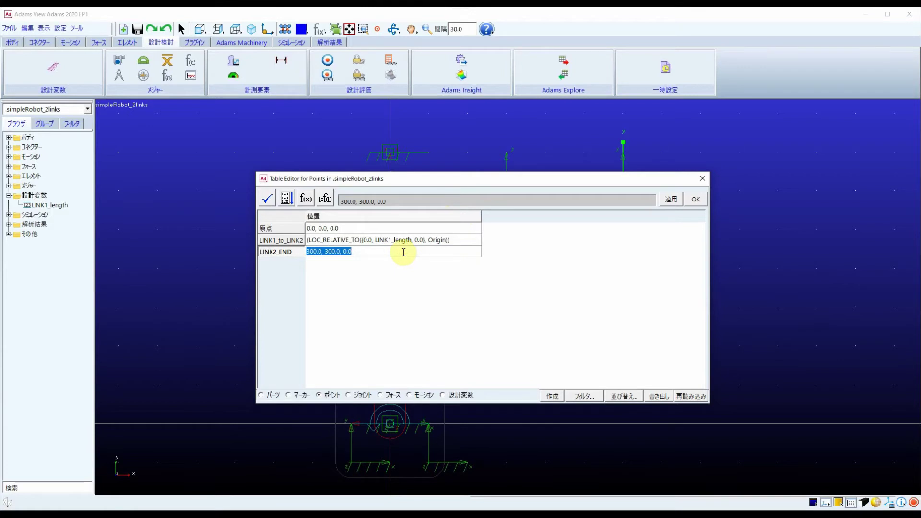
pyautogui.write('(LOC')
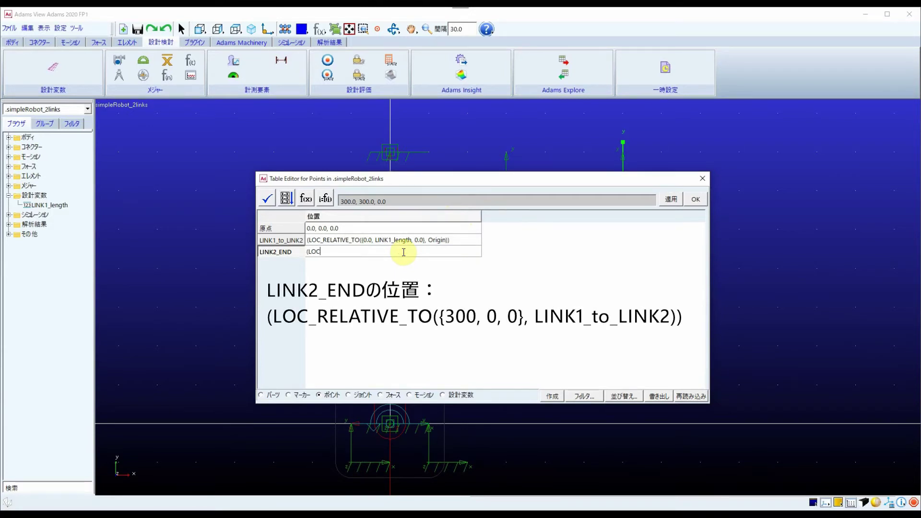
pyautogui.write('_RELATIVE_TO({300, 0, 0}, LINK')
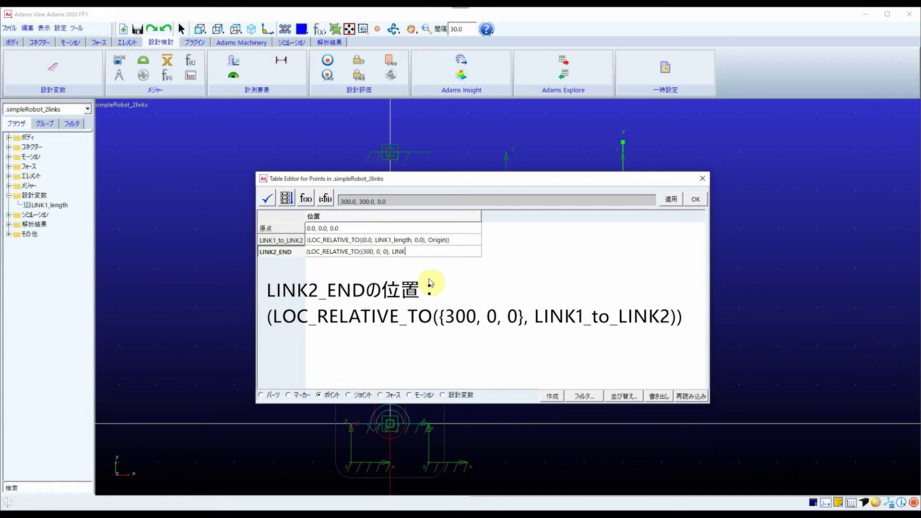
pyautogui.write('1_to_LINK2)')
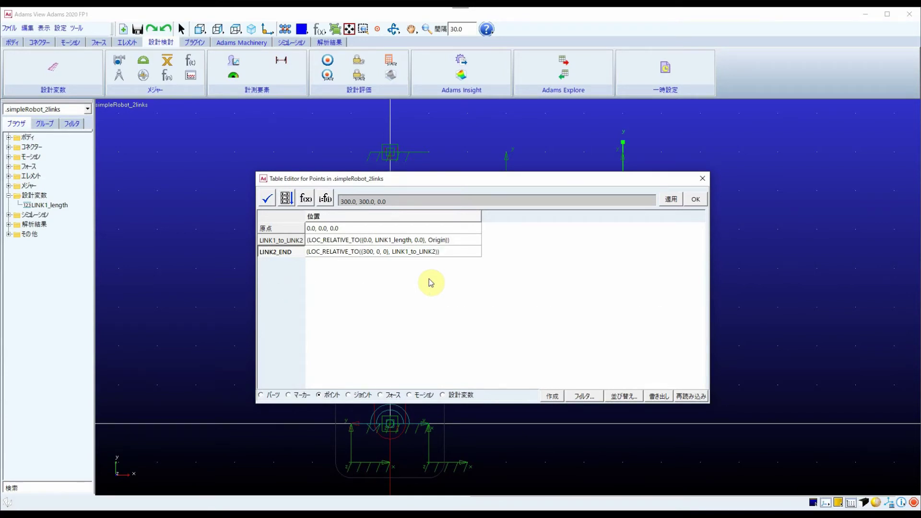
pyautogui.press('Return')
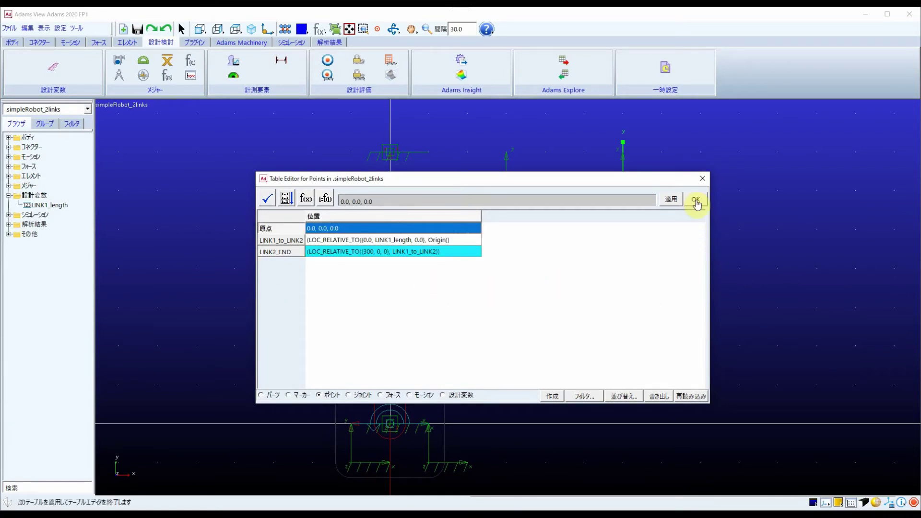
pyautogui.click(671, 199)
pyautogui.moveTo(641, 187); pyautogui.dragTo(642, 283)
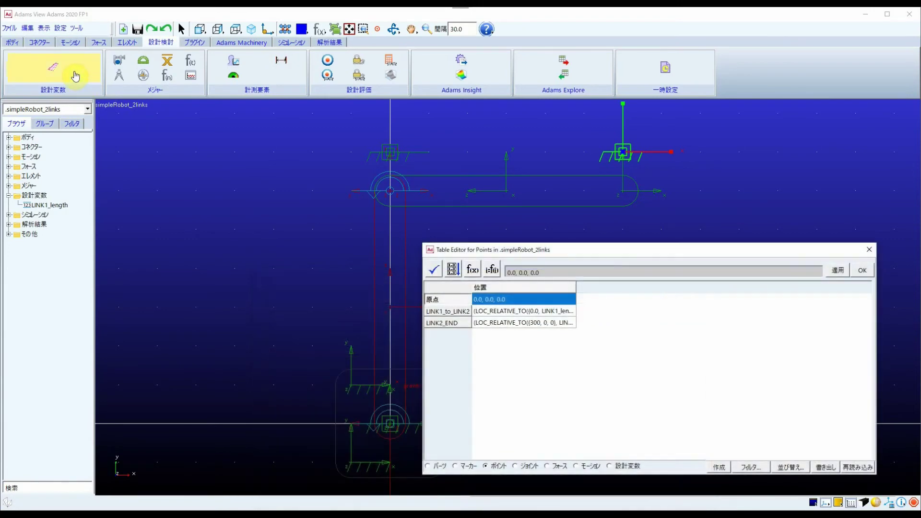
# Create a real design variable named LINK2_length with a standard value of 300
pyautogui.click(75, 77)
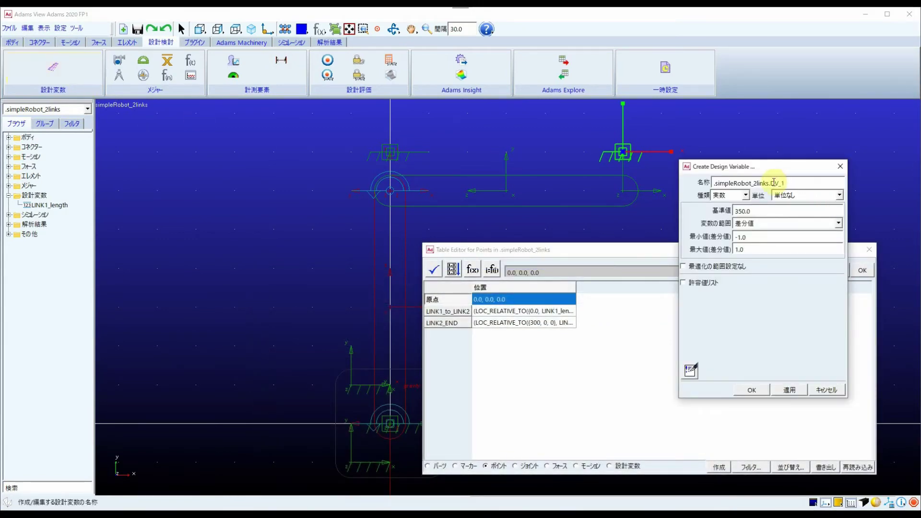
pyautogui.write('LINK2_length')
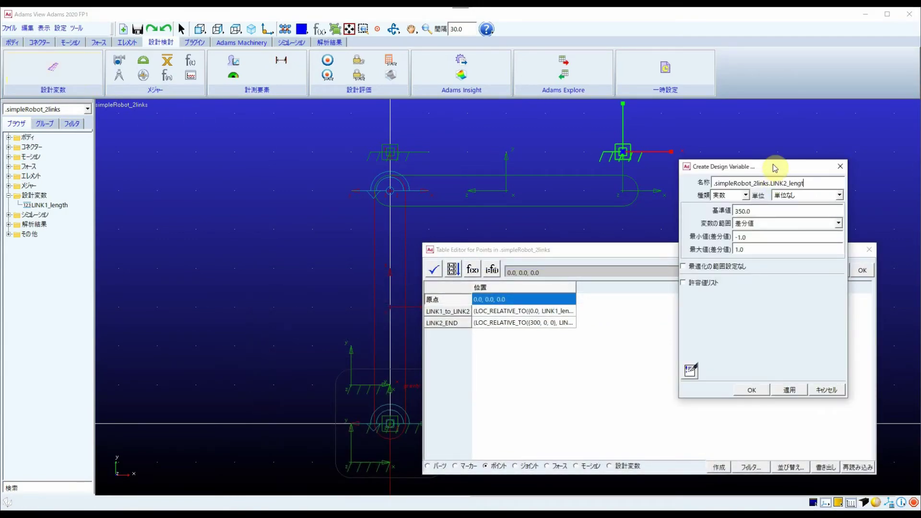
pyautogui.moveTo(752, 212); pyautogui.dragTo(704, 215)
pyautogui.write('300')
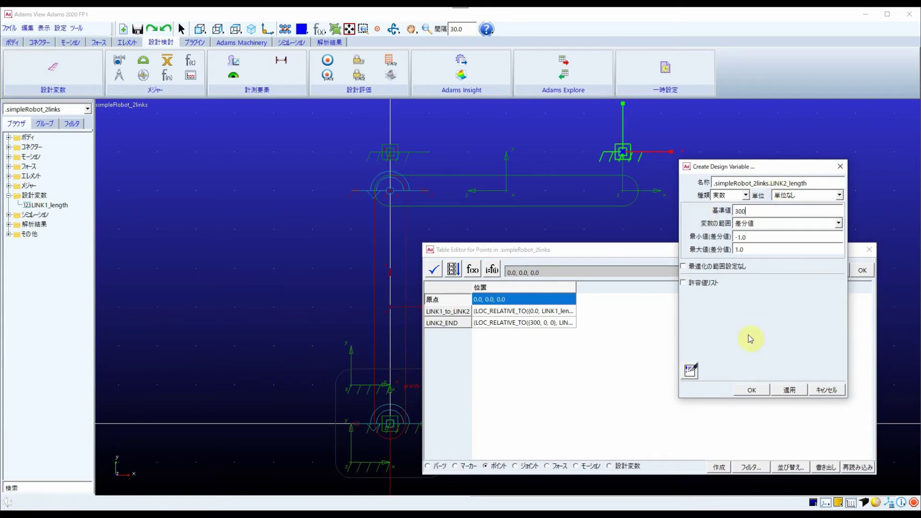
pyautogui.click(752, 389)
# Replace the X value in the LINK2_END location expression with LINK2_length and apply the points table
pyautogui.click(551, 322)
pyautogui.doubleClick(576, 288)
pyautogui.click(539, 323)
pyautogui.hotkey('shift', 'Left')
pyautogui.hotkey('shift', 'Left')
pyautogui.hotkey('shift', 'Left')
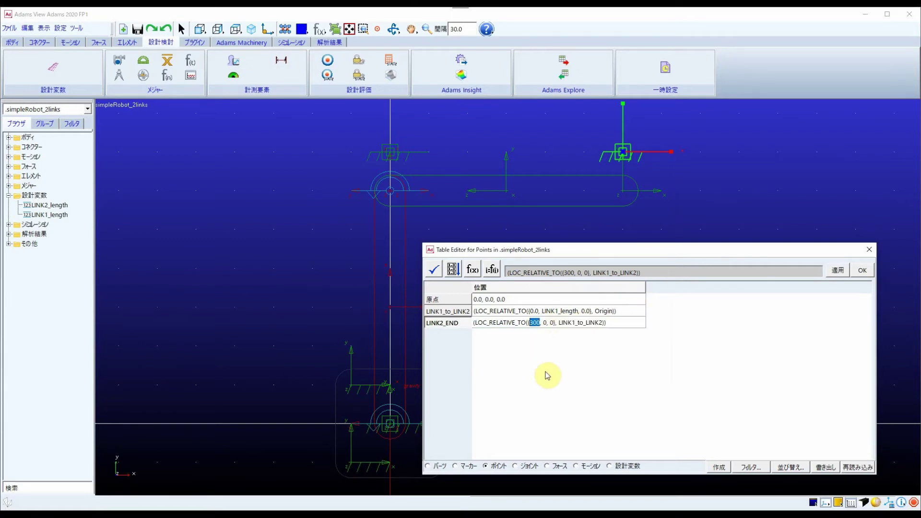
pyautogui.write('LINK2_length')
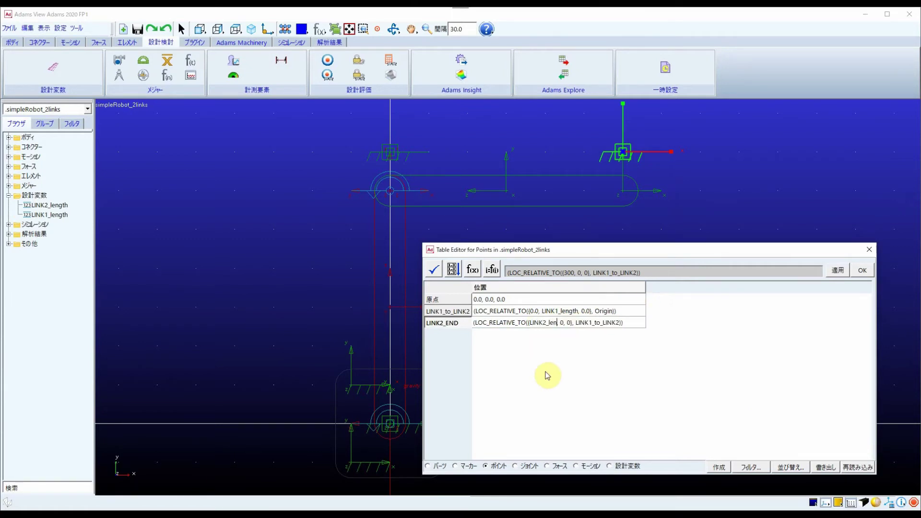
pyautogui.press('Return')
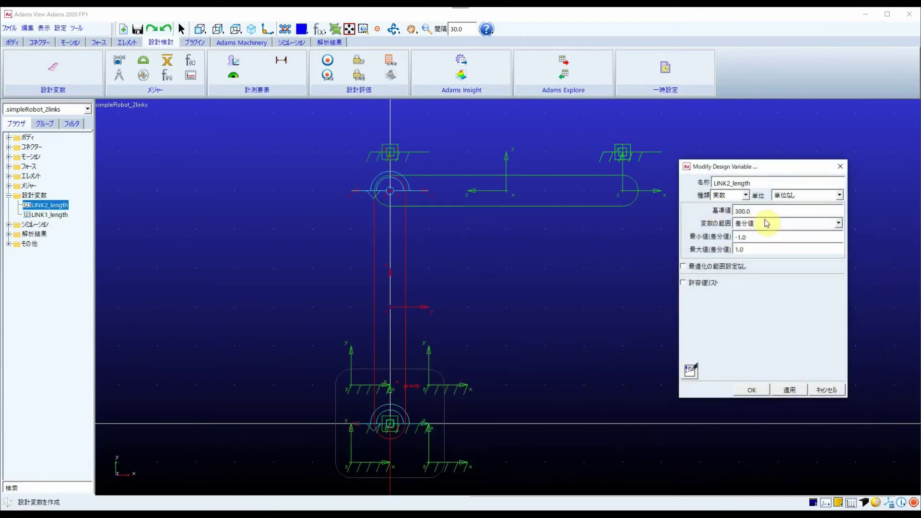
# Set the standard value of the LINK2_length design variable to 250
pyautogui.doubleClick(741, 211)
pyautogui.write('250')
pyautogui.click(748, 389)
# Try to set the standard value of the LINK1_length design variable to 300
pyautogui.doubleClick(46, 214)
pyautogui.doubleClick(748, 211)
pyautogui.write('300')
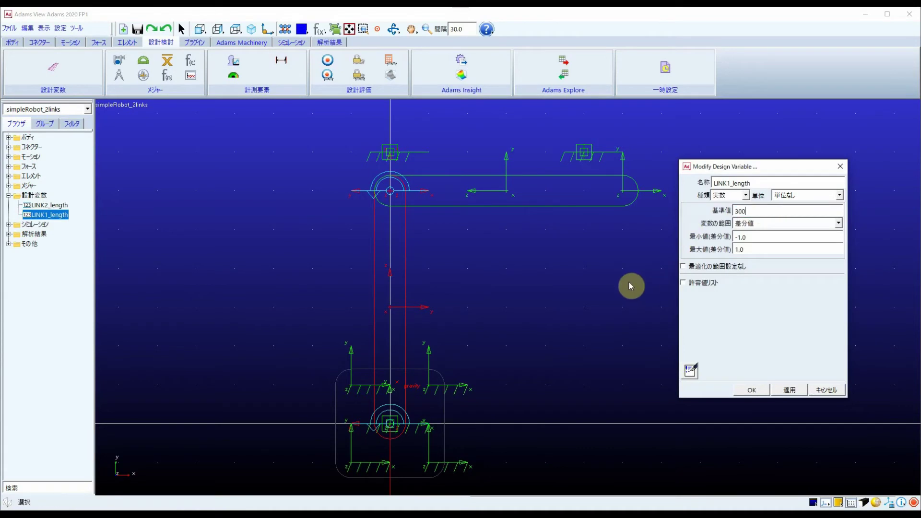
pyautogui.click(786, 391)
pyautogui.click(786, 390)
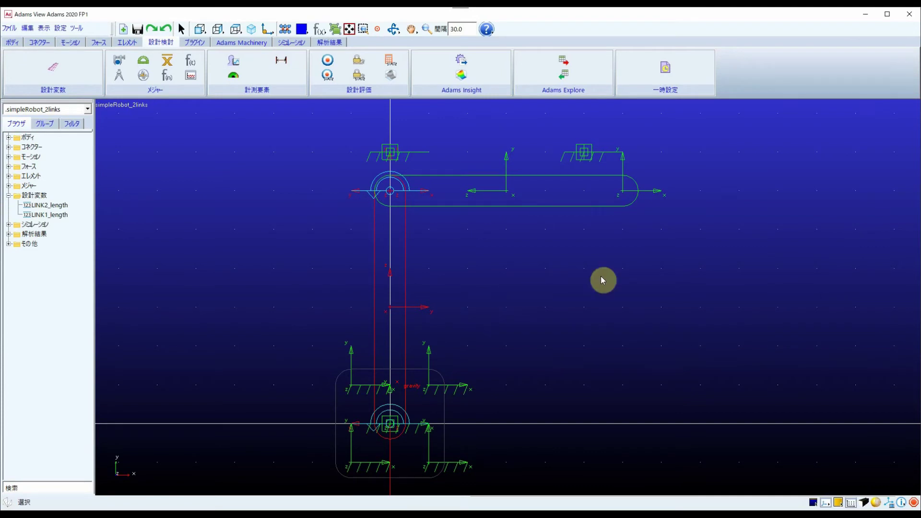
# Set the location of PART_3's tip marker MARKER_4 to (LOC_RELATIVE_TO({0, 0, 0}, LINK2_END))
pyautogui.rightClick(650, 193)
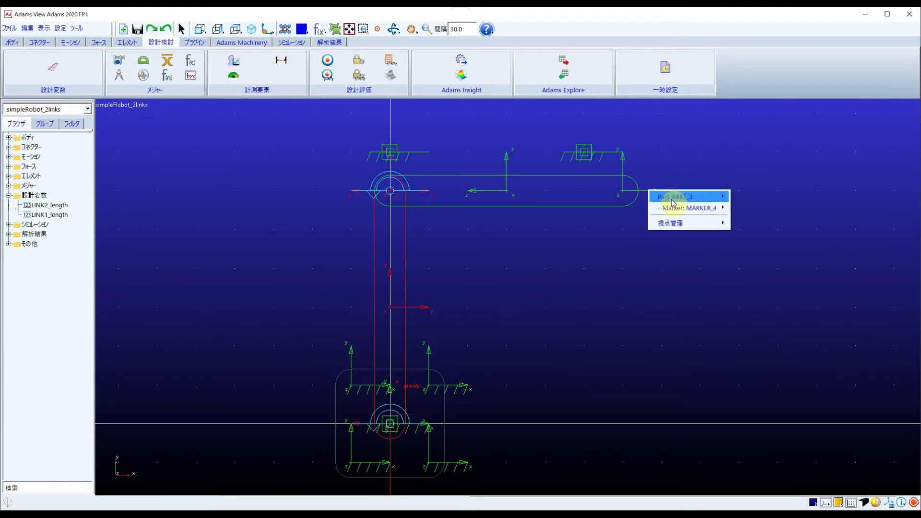
pyautogui.moveTo(710, 208)
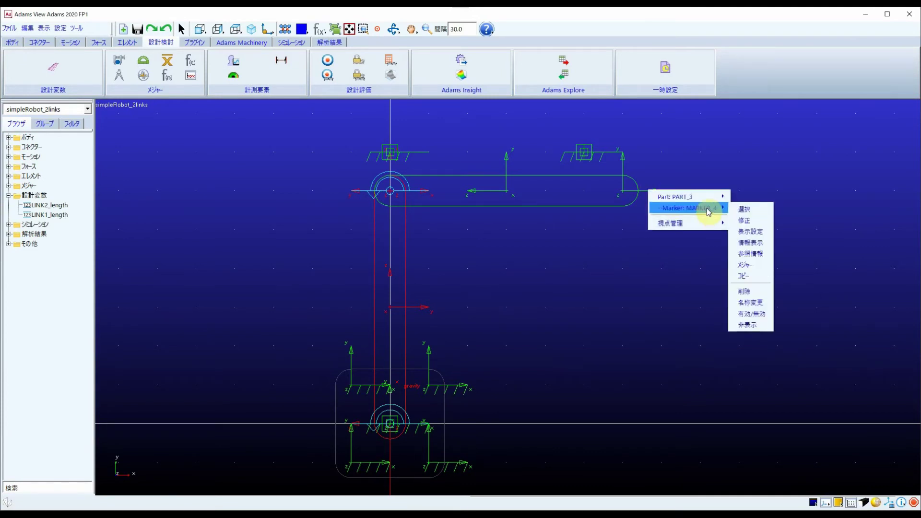
pyautogui.click(750, 221)
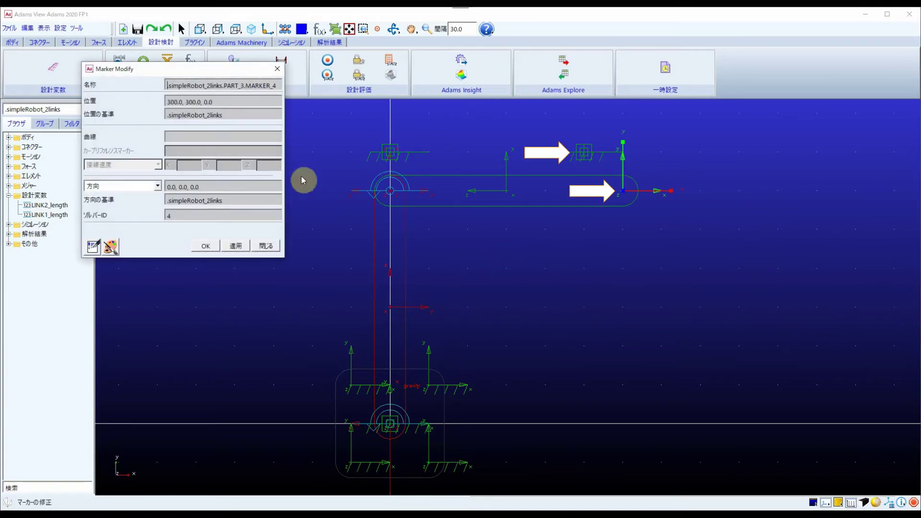
pyautogui.moveTo(228, 101); pyautogui.dragTo(163, 102)
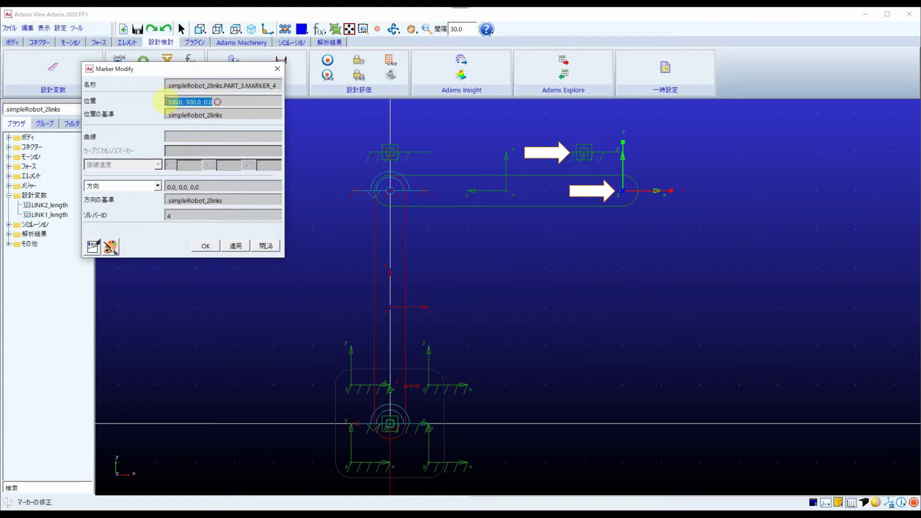
pyautogui.write('(')
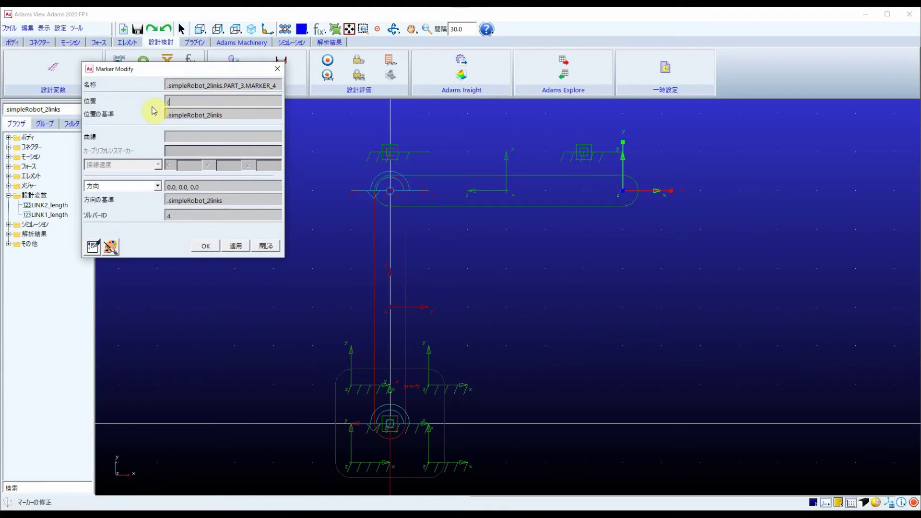
pyautogui.write('LOC_RELATIVE_TO({0, 0, 0}, LINK2_END')
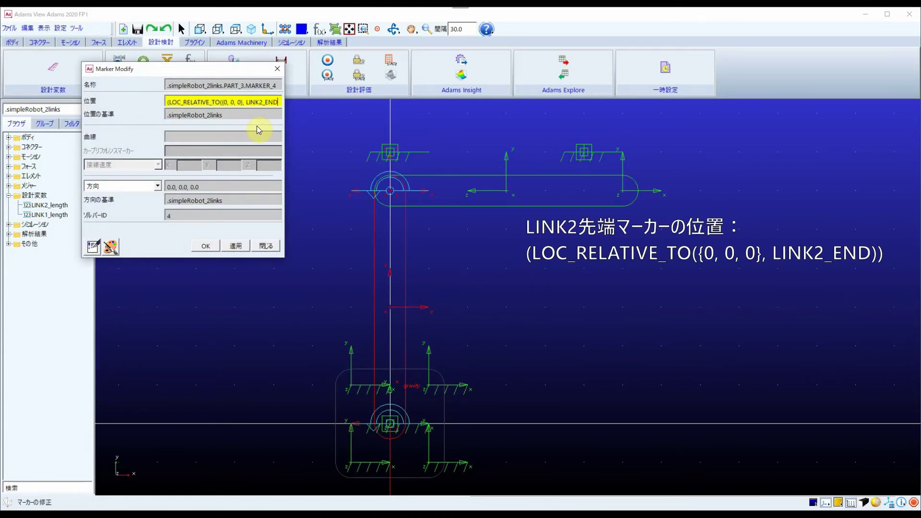
pyautogui.write('))')
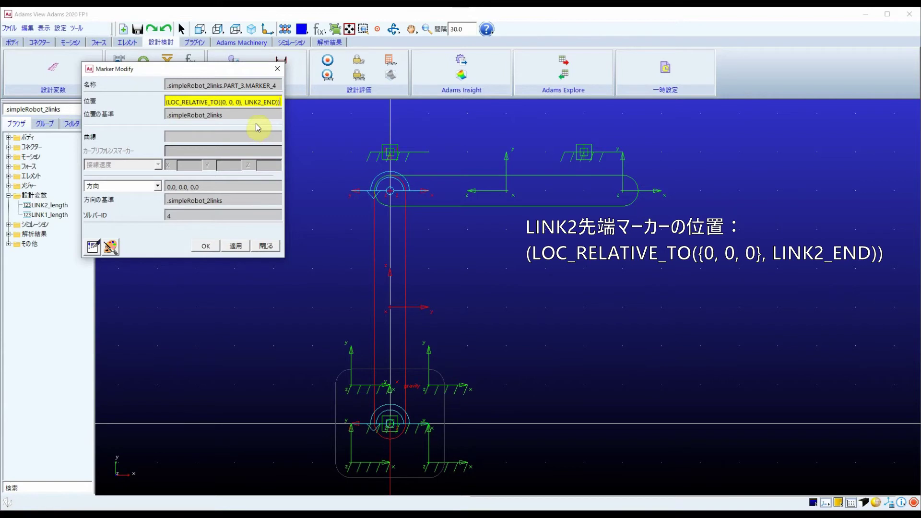
pyautogui.click(238, 239)
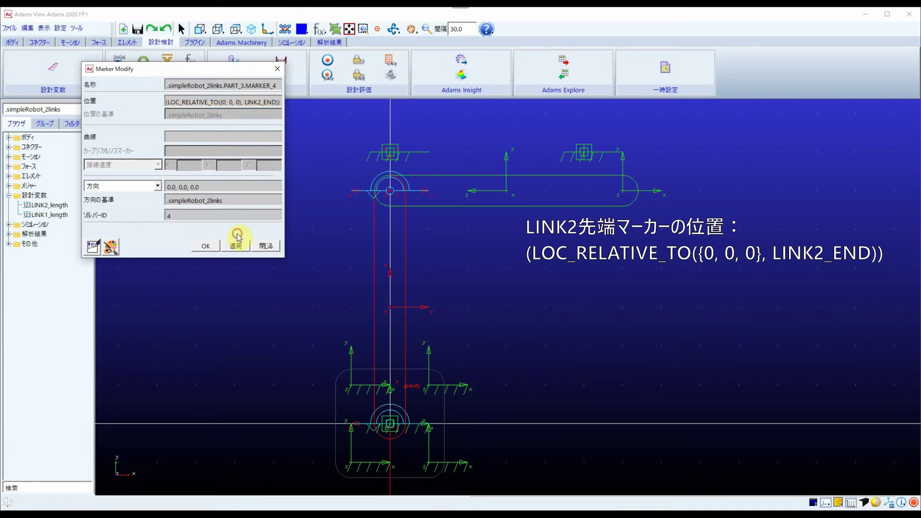
pyautogui.click(207, 245)
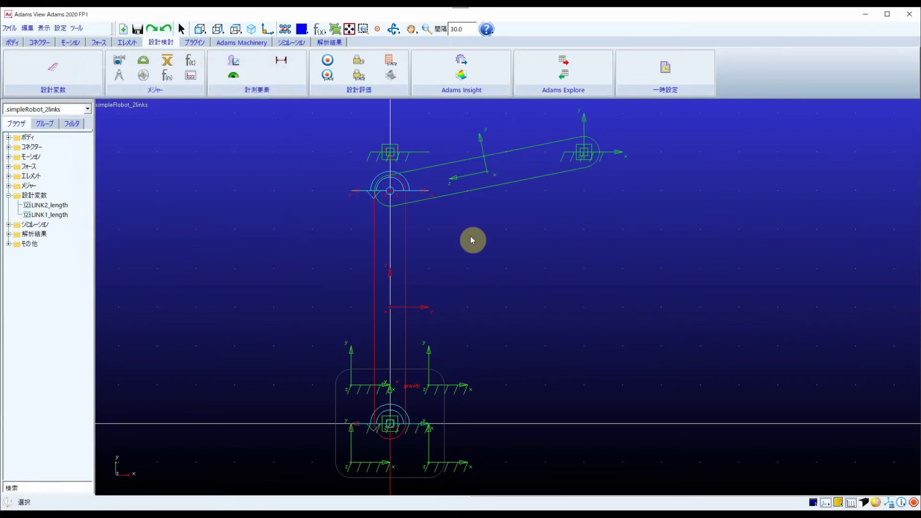
# Set the location of PART_3's base marker MARKER_3 to (LOC_RELATIVE_TO({0, 0, 0}, LINK1_to_LINK2))
pyautogui.rightClick(391, 194)
pyautogui.click(489, 277)
pyautogui.tripleClick(211, 102)
pyautogui.write('(LOC_RELATIVE_TO((0, 0, 0), LINK1_to_LINK2')
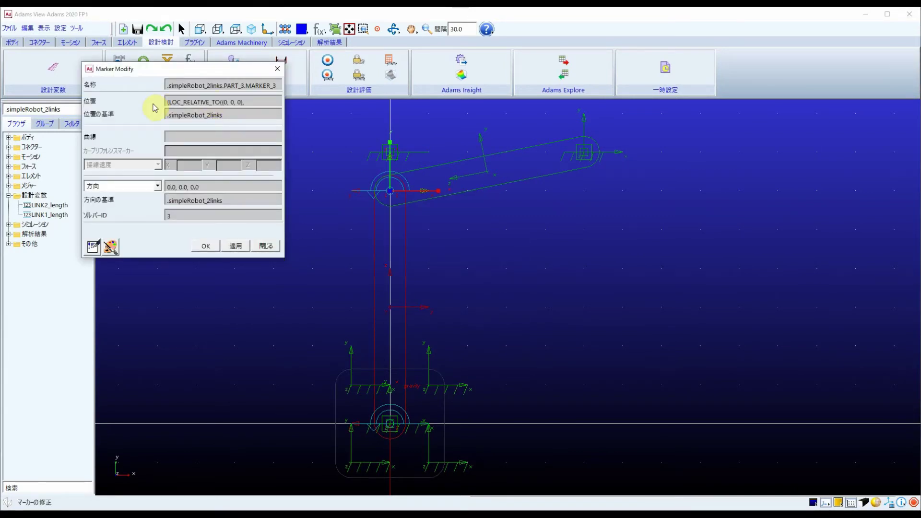
pyautogui.click(207, 246)
# Set the location of PART_2's end marker MARKER_2 to (LOC_RELATIVE_TO({0, 0, 0}, LINK1_to_LINK2))
pyautogui.rightClick(391, 187)
pyautogui.click(489, 220)
pyautogui.click(213, 103)
pyautogui.tripleClick(213, 103)
pyautogui.write('(LOC_RELAT')
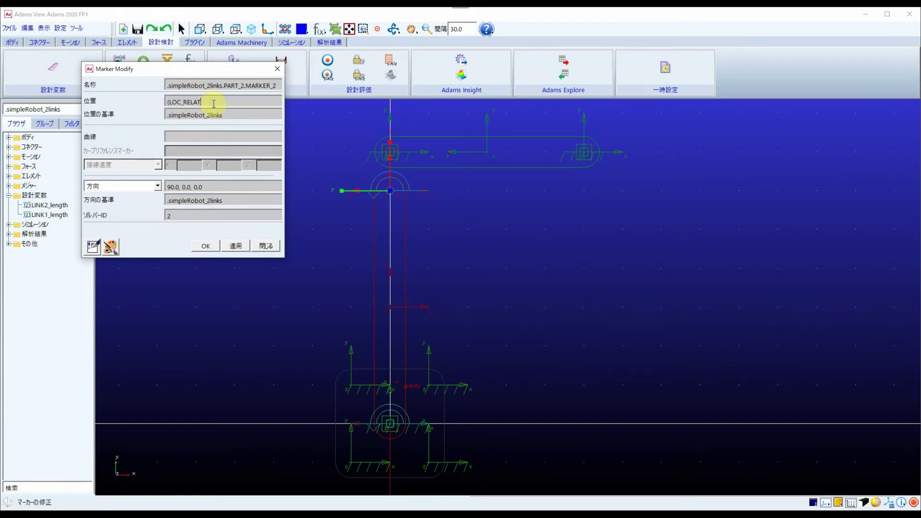
pyautogui.write('IVE_TO((0, 0, 0), LINK1_to_LINK2))')
pyautogui.click(209, 247)
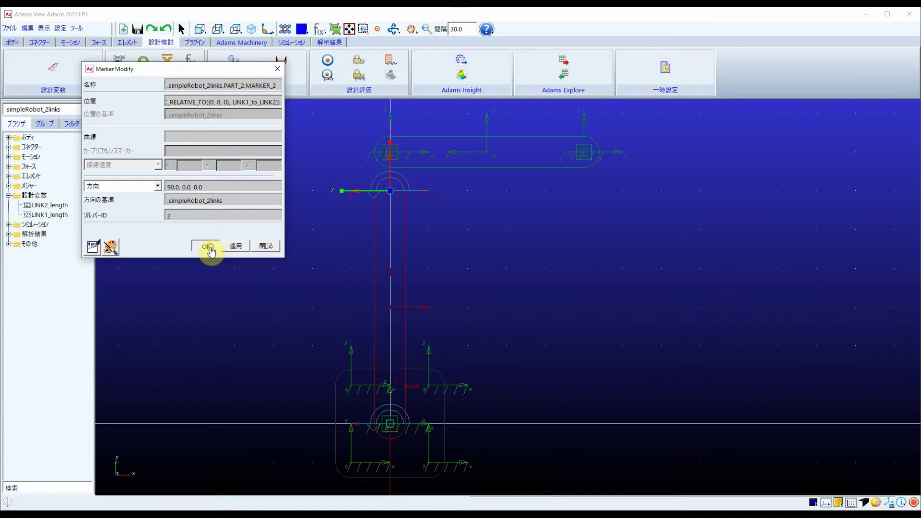
# Parameterize the location of JOINT_2 to the ground point LINK1_to_LINK2, using the option that changes its position (変更する)
pyautogui.press('r')
pyautogui.moveTo(493, 253); pyautogui.dragTo(461, 290)
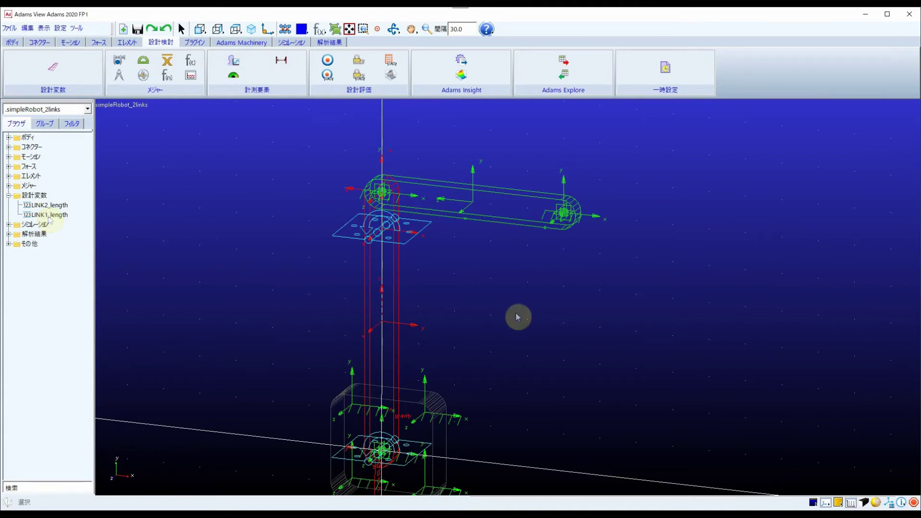
pyautogui.click(321, 31)
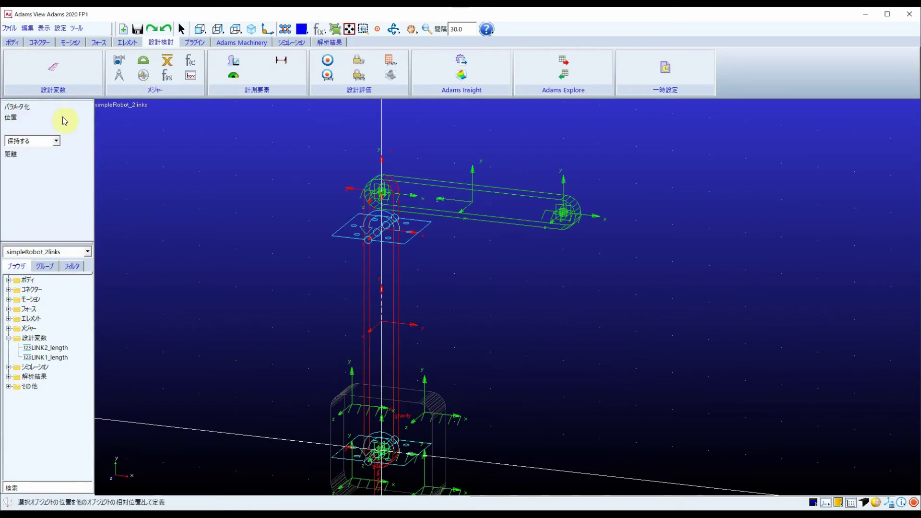
pyautogui.click(56, 142)
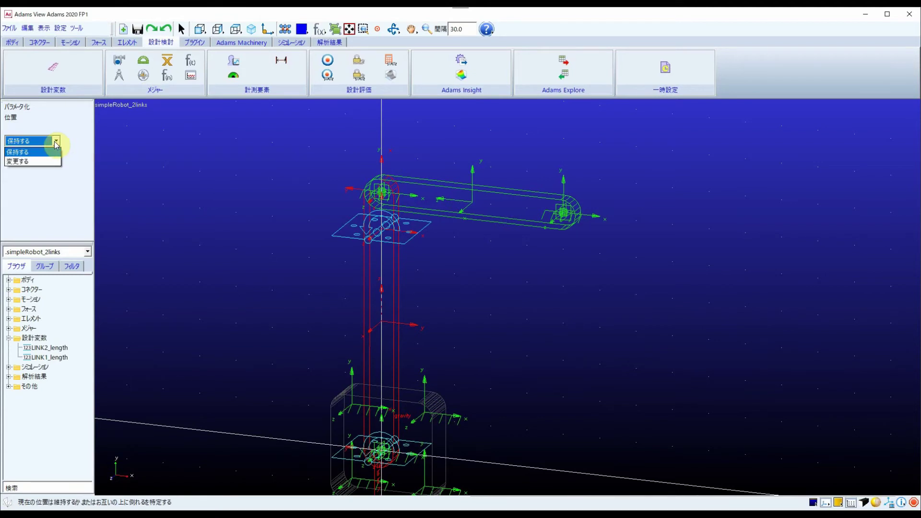
pyautogui.click(52, 162)
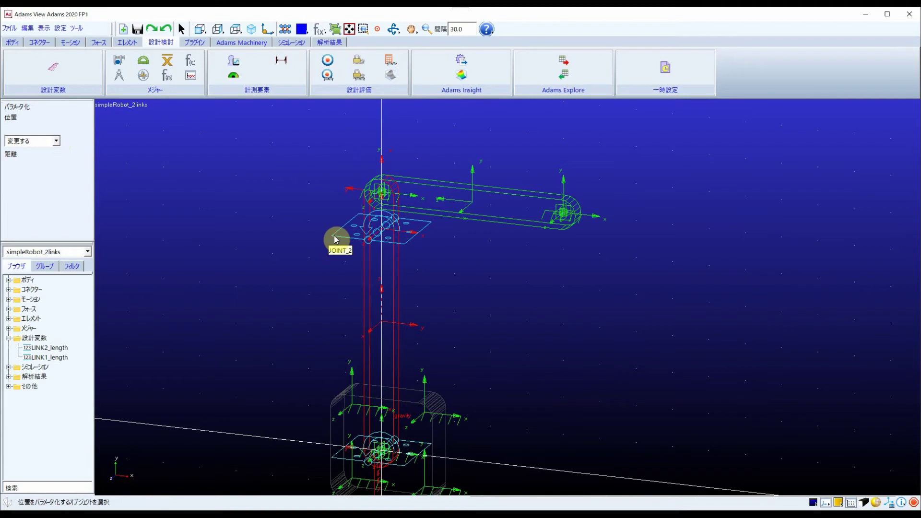
pyautogui.click(381, 193)
pyautogui.click(498, 65)
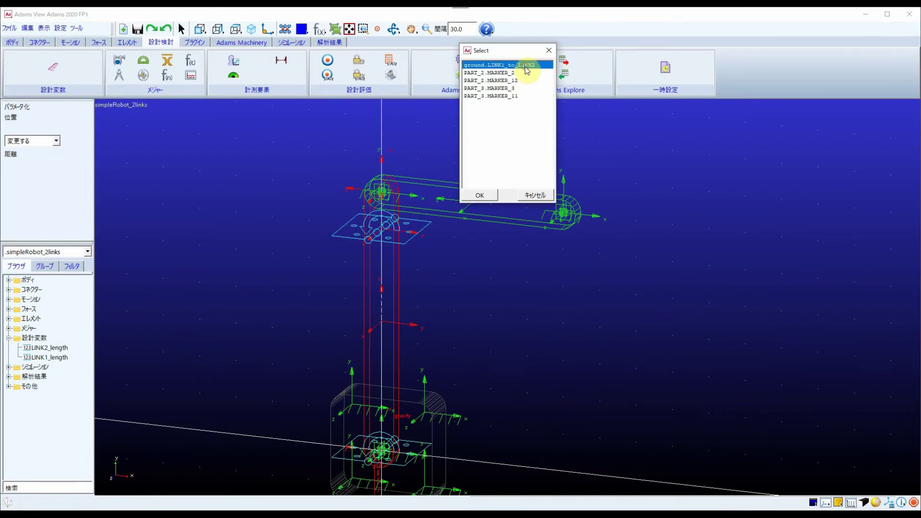
pyautogui.click(480, 195)
# Examine the information of JOINT_2 and the location expressions of its I and J markers, MARKER_11 and MARKER_12
pyautogui.rightClick(345, 200)
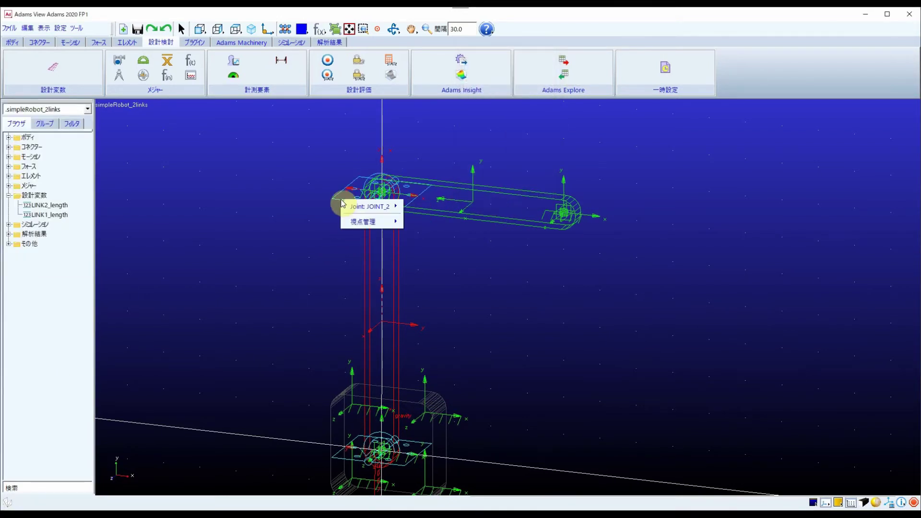
pyautogui.moveTo(353, 207)
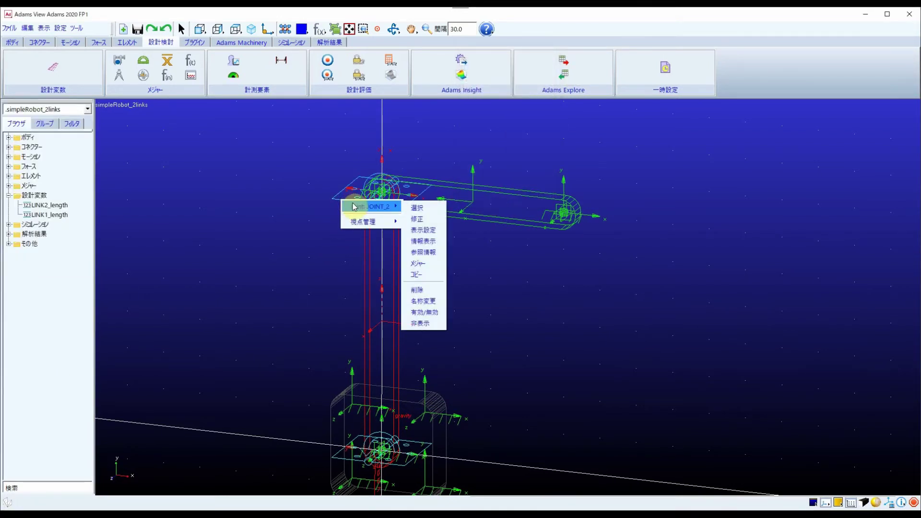
pyautogui.click(442, 245)
pyautogui.click(376, 173)
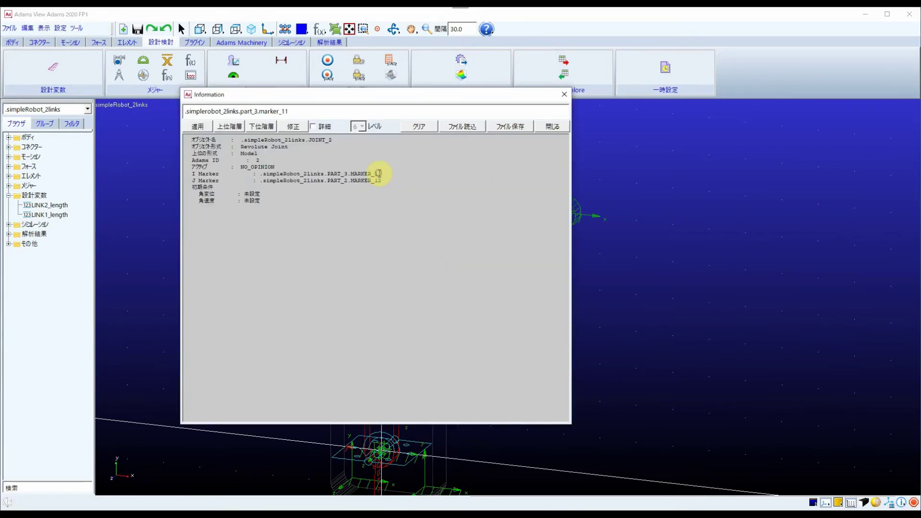
pyautogui.click(198, 127)
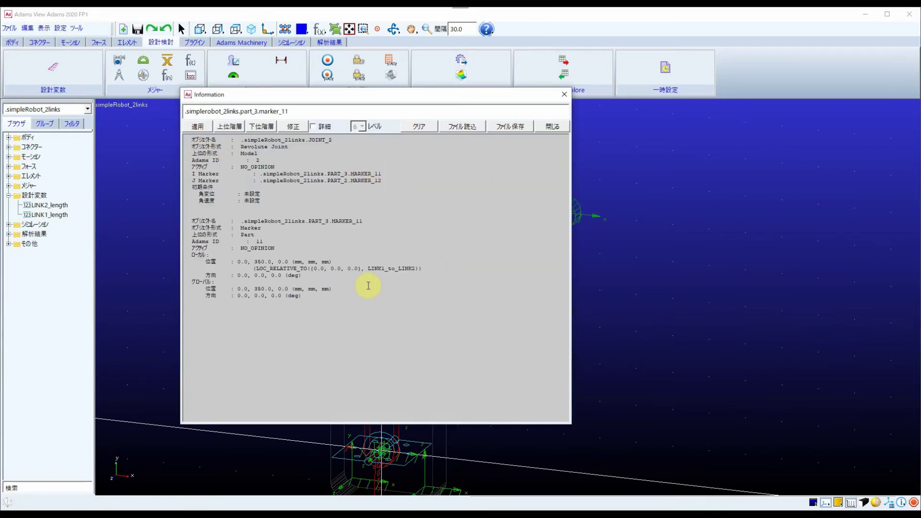
pyautogui.click(376, 180)
pyautogui.click(196, 127)
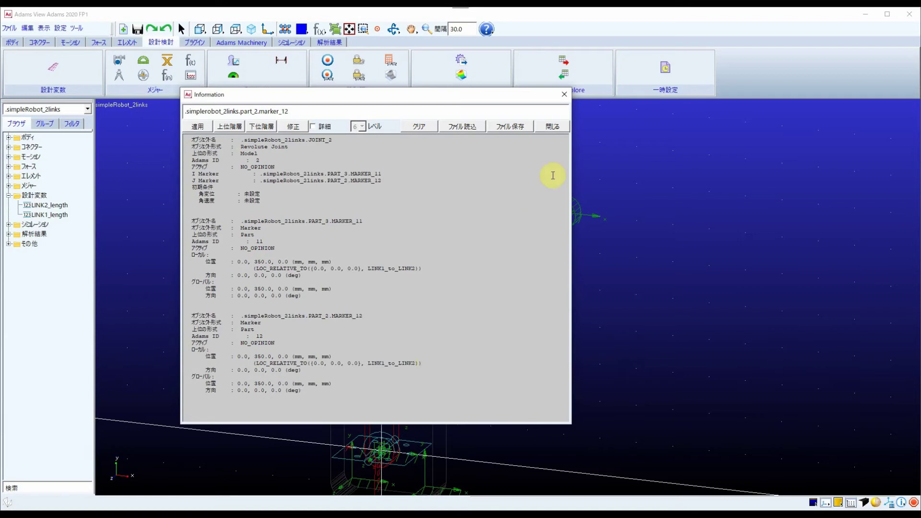
pyautogui.click(552, 126)
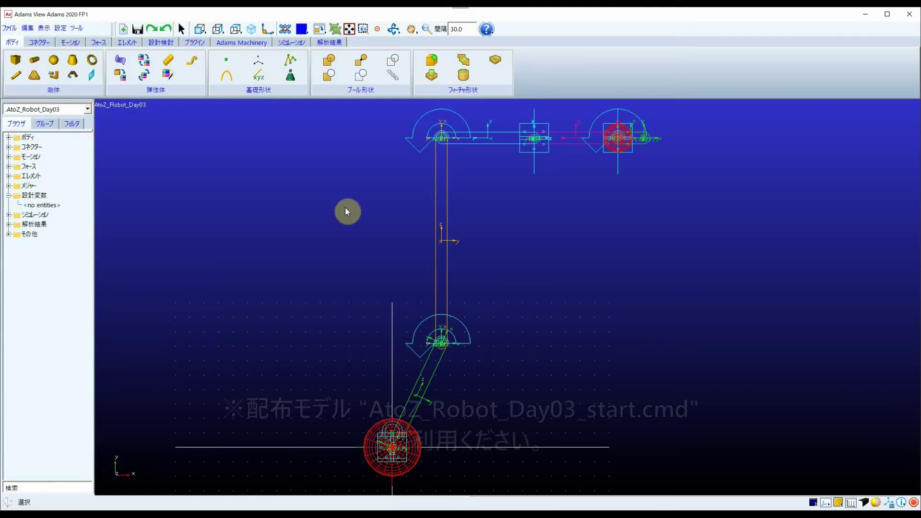
# Create a real design variable named a2 with a standard value of 170 in the AtoZ_Robot_Day03 model
pyautogui.click(161, 42)
pyautogui.click(53, 69)
pyautogui.doubleClick(535, 150)
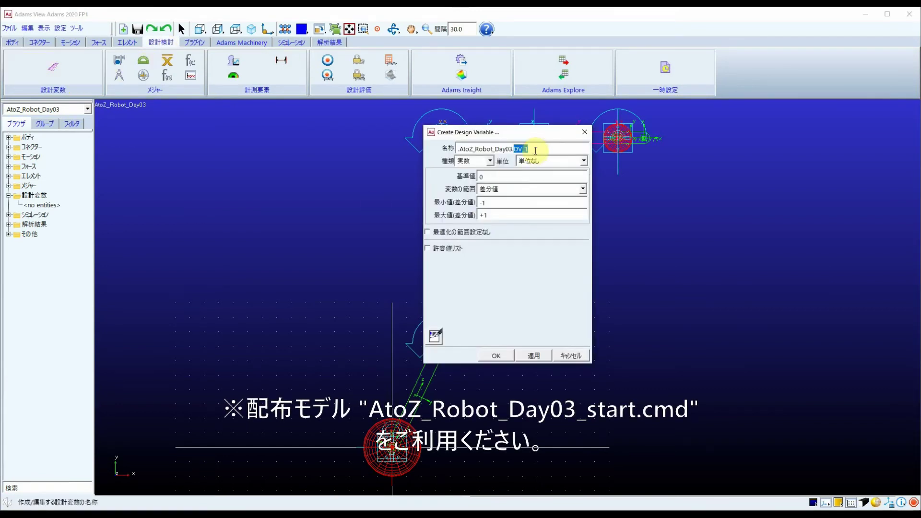
pyautogui.write('a2')
pyautogui.press('Tab')
pyautogui.write('170')
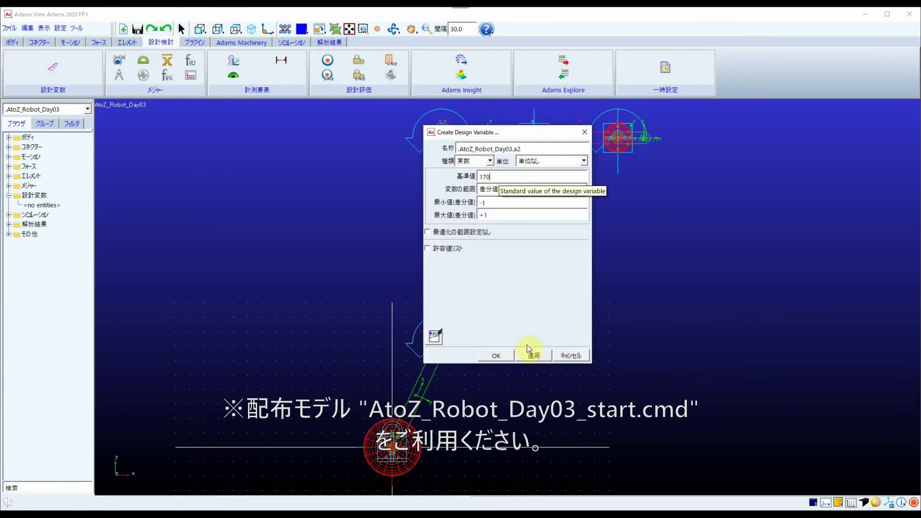
pyautogui.click(533, 355)
# Create the real design variables d2 with a standard value of 360 and a3 with a standard value of 710
pyautogui.write('d2')
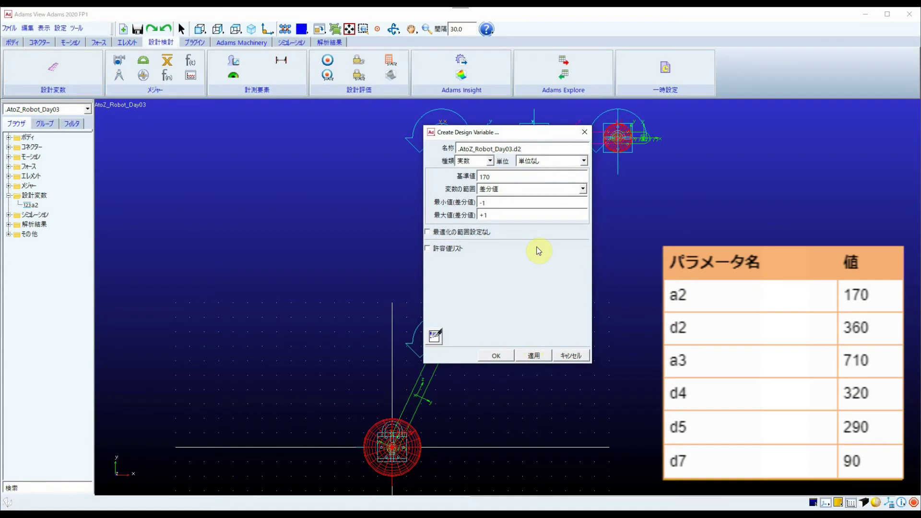
pyautogui.doubleClick(511, 178)
pyautogui.write('360')
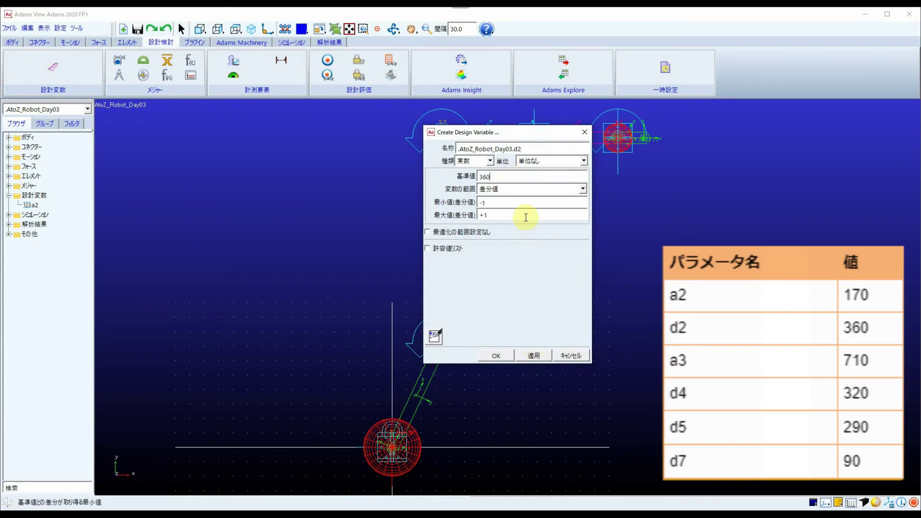
pyautogui.click(534, 355)
pyautogui.write('a3')
pyautogui.doubleClick(501, 177)
pyautogui.write('710')
pyautogui.click(534, 355)
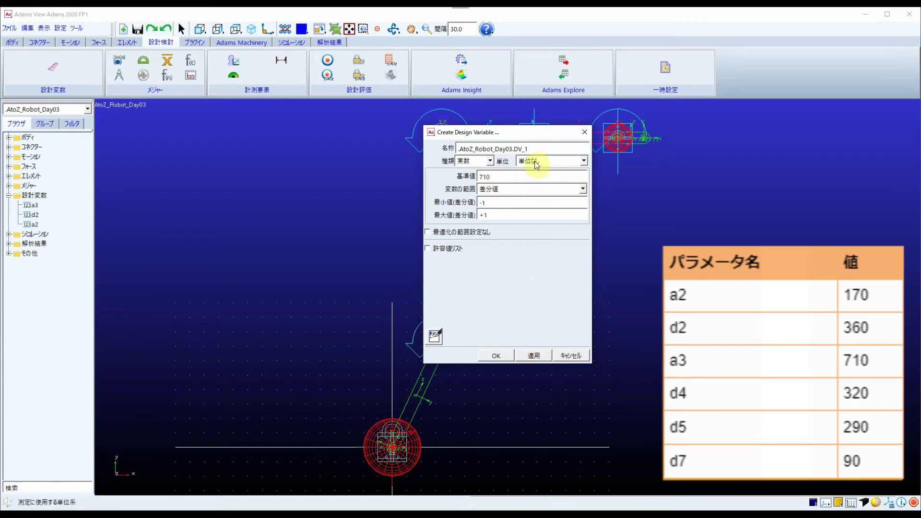
# Create the real design variables d4 with a standard value of 320 and d5 with a standard value of 290
pyautogui.write('d4')
pyautogui.press('Tab')
pyautogui.write('320')
pyautogui.press('Return')
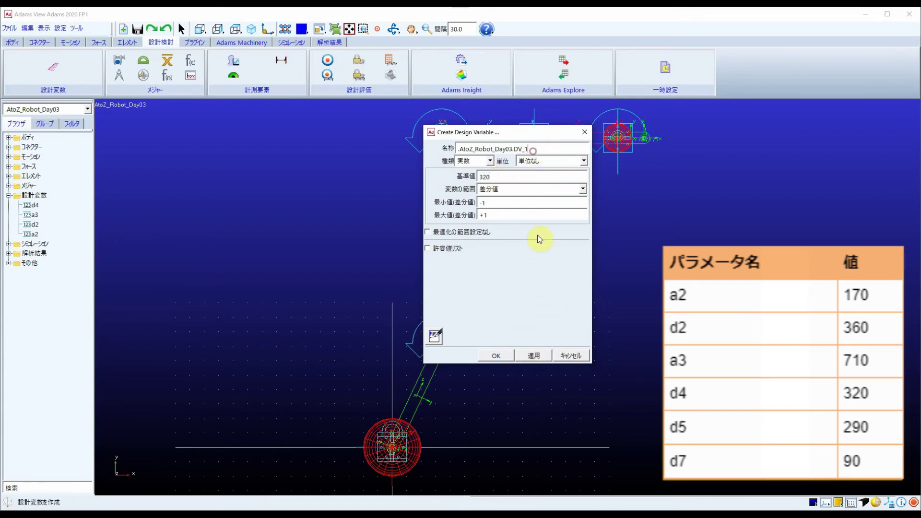
pyautogui.write('d5')
pyautogui.press('Tab')
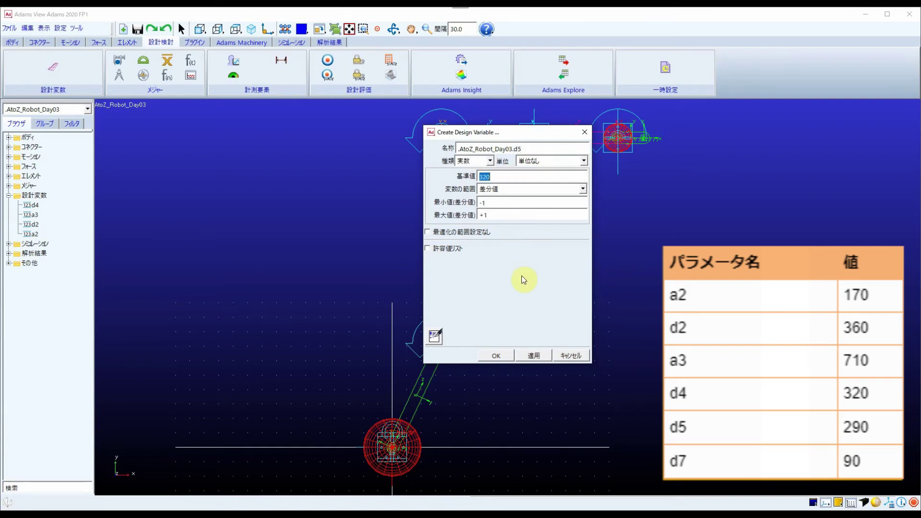
pyautogui.write('290')
pyautogui.press('Return')
# Create the real design variable d7 with a standard value of 90 and finish creating variables
pyautogui.write('d7')
pyautogui.press('Tab')
pyautogui.write('90')
pyautogui.press('Return')
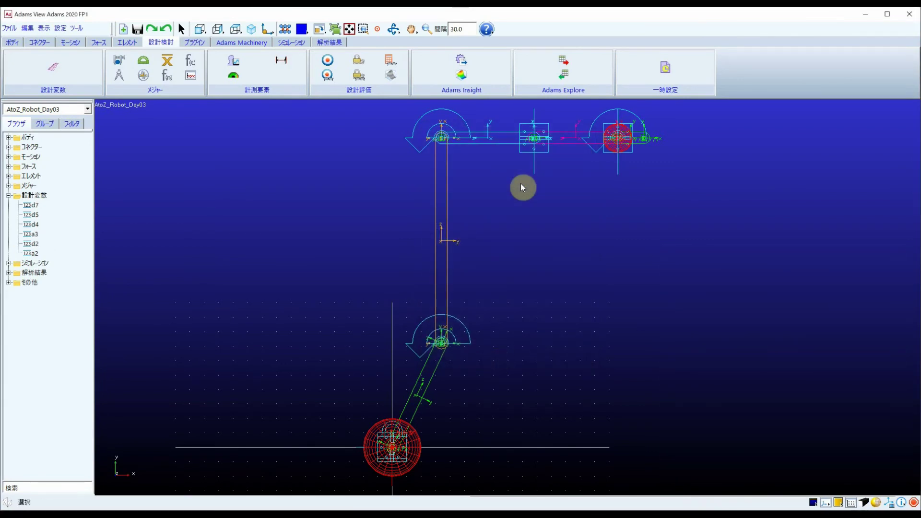
# Parameterize the location of the ground point bicepLower relative to ground.base, using the option that keeps its distance (保持する)
pyautogui.rightClick(319, 29)
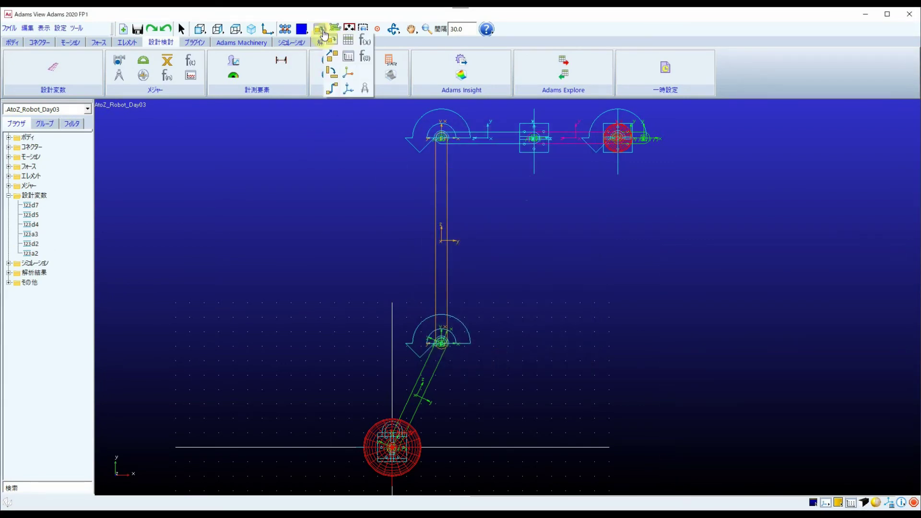
pyautogui.click(361, 41)
pyautogui.rightClick(440, 342)
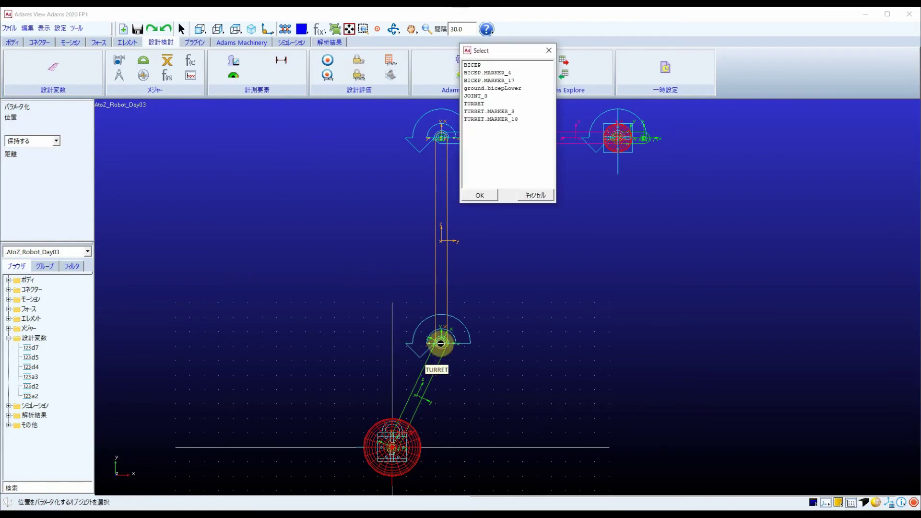
pyautogui.click(513, 87)
pyautogui.click(491, 199)
pyautogui.rightClick(391, 448)
pyautogui.click(499, 95)
pyautogui.click(480, 196)
# Parameterize the location of the ground point bicepUpper relative to bicepLower, keeping its distance (保持する)
pyautogui.click(320, 29)
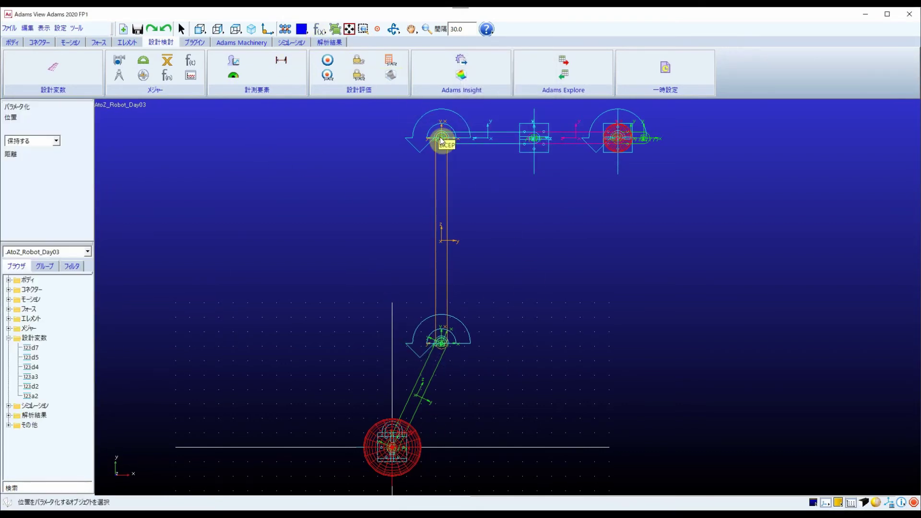
pyautogui.rightClick(441, 138)
pyautogui.click(498, 111)
pyautogui.click(491, 195)
pyautogui.rightClick(441, 340)
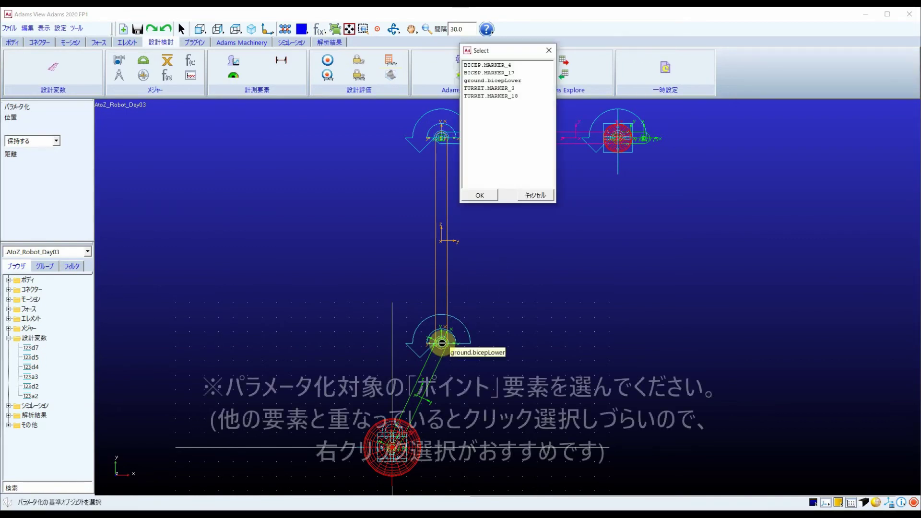
pyautogui.click(512, 89)
pyautogui.click(489, 195)
# Parameterize the location of the ground point forearmTwist relative to bicepUpper, keeping its distance (保持する)
pyautogui.click(319, 28)
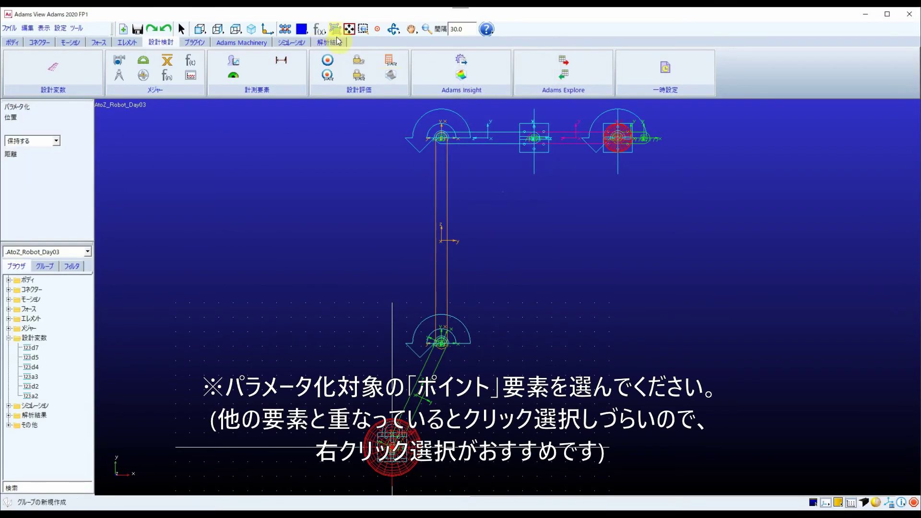
pyautogui.rightClick(534, 139)
pyautogui.click(516, 120)
pyautogui.click(482, 195)
pyautogui.rightClick(438, 138)
pyautogui.click(492, 96)
pyautogui.click(480, 196)
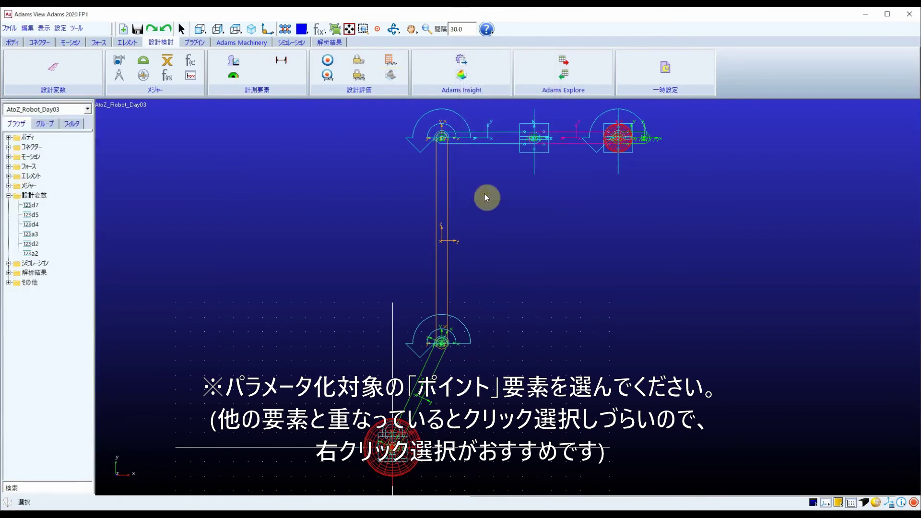
# Parameterize the location of the ground point wrist relative to forearmTwist, keeping its distance (保持する)
pyautogui.click(319, 29)
pyautogui.rightClick(612, 155)
pyautogui.click(534, 127)
pyautogui.click(487, 195)
pyautogui.rightClick(533, 151)
pyautogui.click(518, 107)
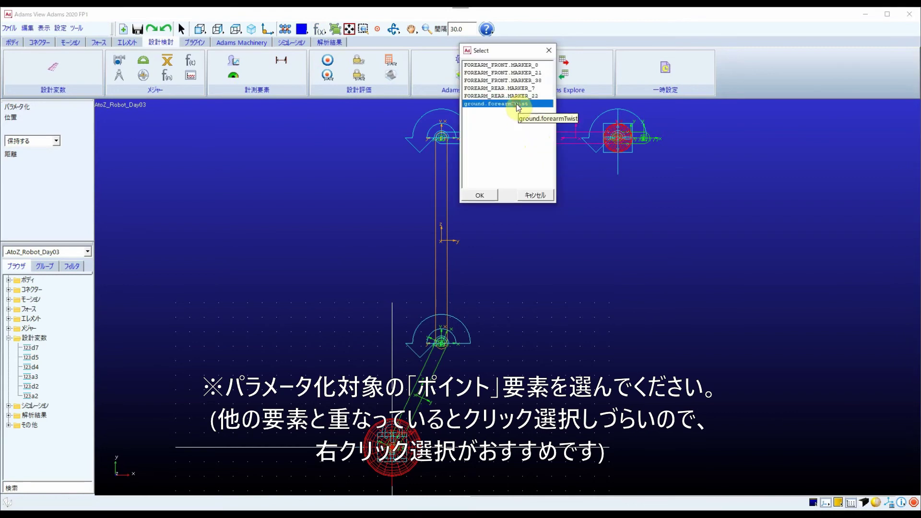
pyautogui.click(482, 193)
# Parameterize the location of the ground point end relative to ground.wrist, keeping its distance (保持する)
pyautogui.click(320, 29)
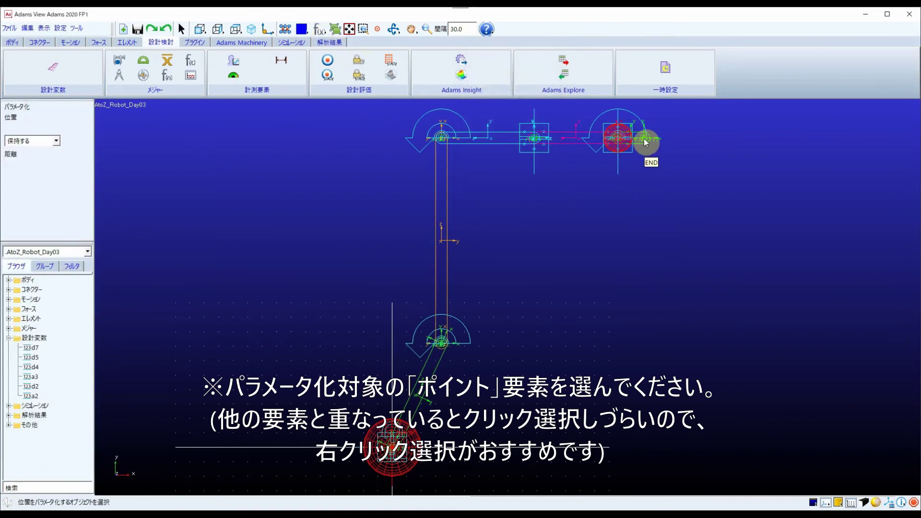
pyautogui.rightClick(643, 139)
pyautogui.click(499, 96)
pyautogui.click(489, 197)
pyautogui.rightClick(618, 140)
pyautogui.click(509, 127)
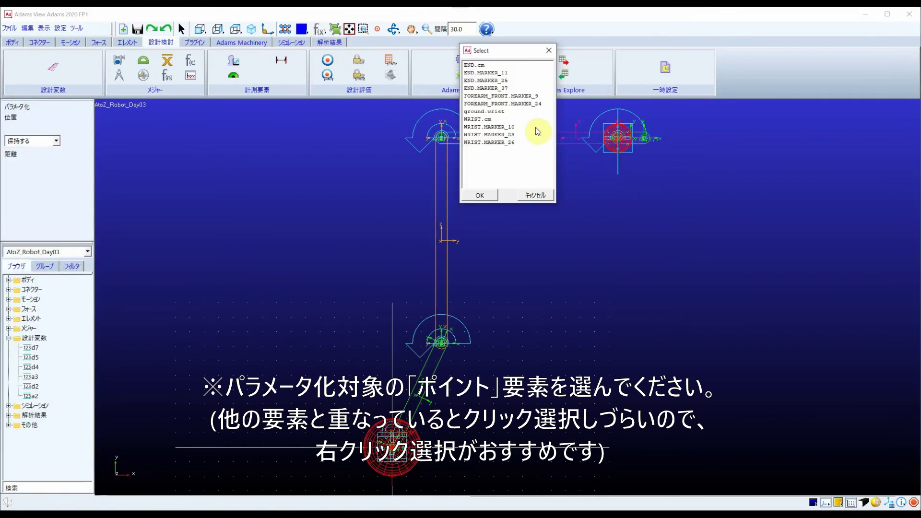
pyautogui.click(484, 195)
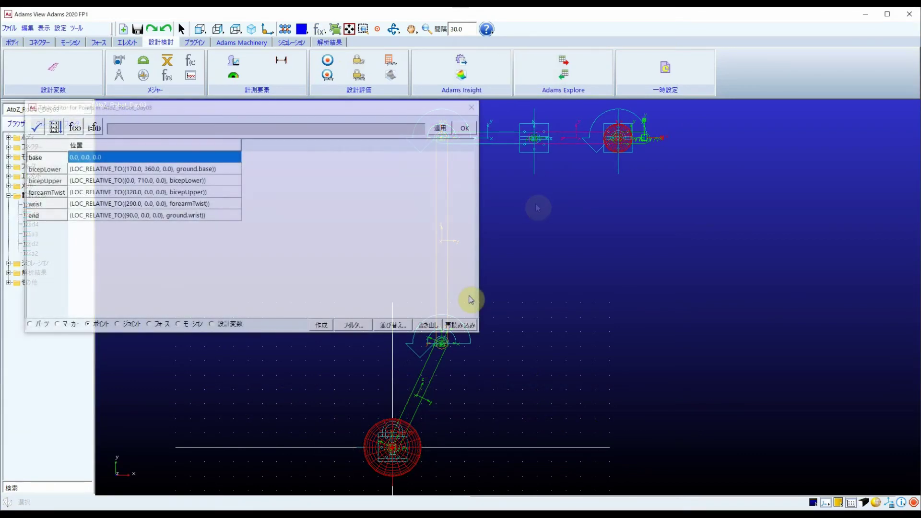
# In the points table, set the relative offsets of bicepLower to a2, d2, 0.0 and of bicepUpper to 0.0, a3, 0.0
pyautogui.moveTo(304, 108); pyautogui.dragTo(495, 198)
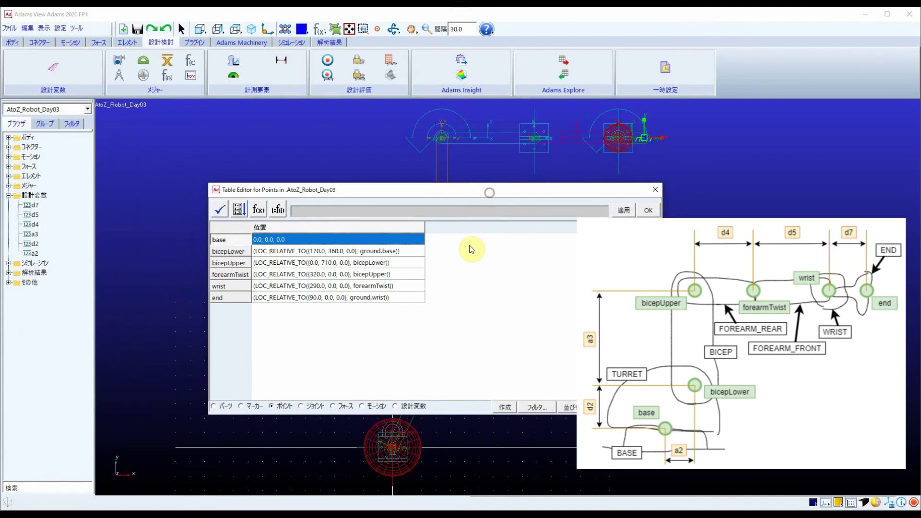
pyautogui.click(336, 251)
pyautogui.doubleClick(315, 251)
pyautogui.write('a2, d2')
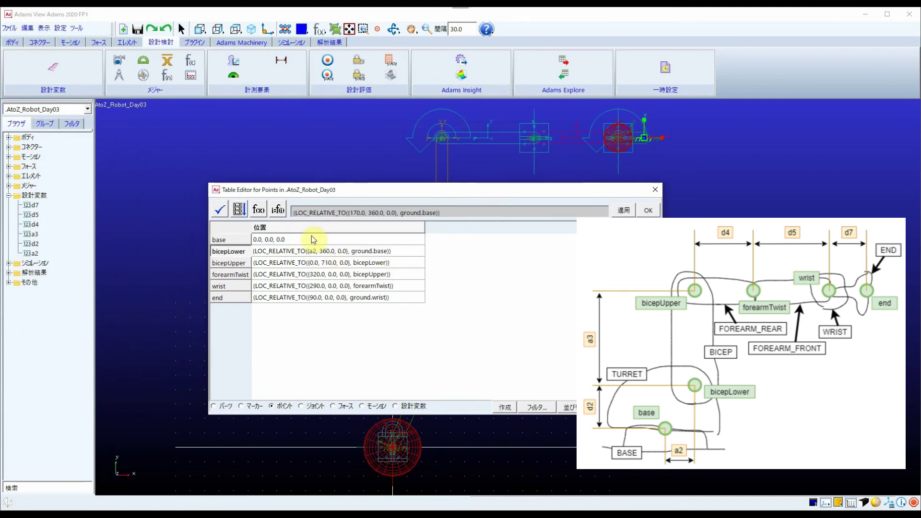
pyautogui.press('Return')
pyautogui.write('a3')
pyautogui.press('Return')
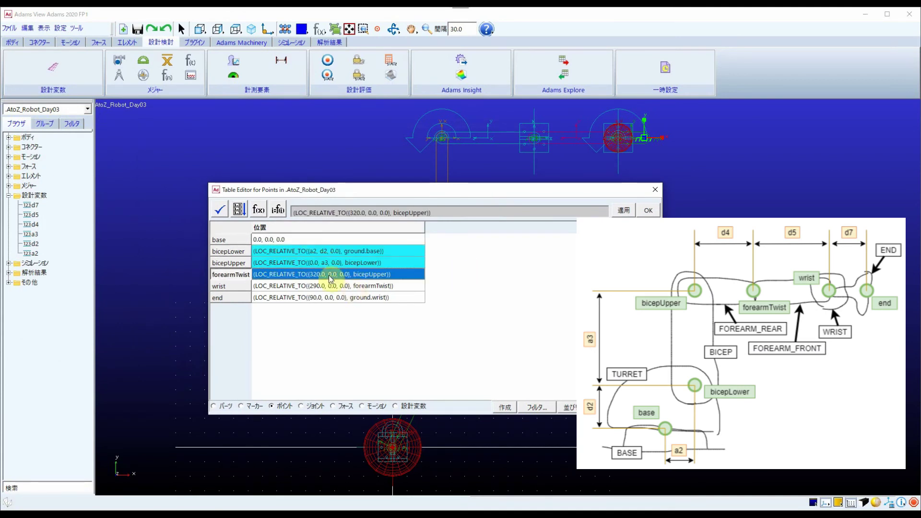
# Replace the X offset of forearmTwist with d4 and the X offset of wrist with d5
pyautogui.write('d4')
pyautogui.press('Return')
pyautogui.write('d5')
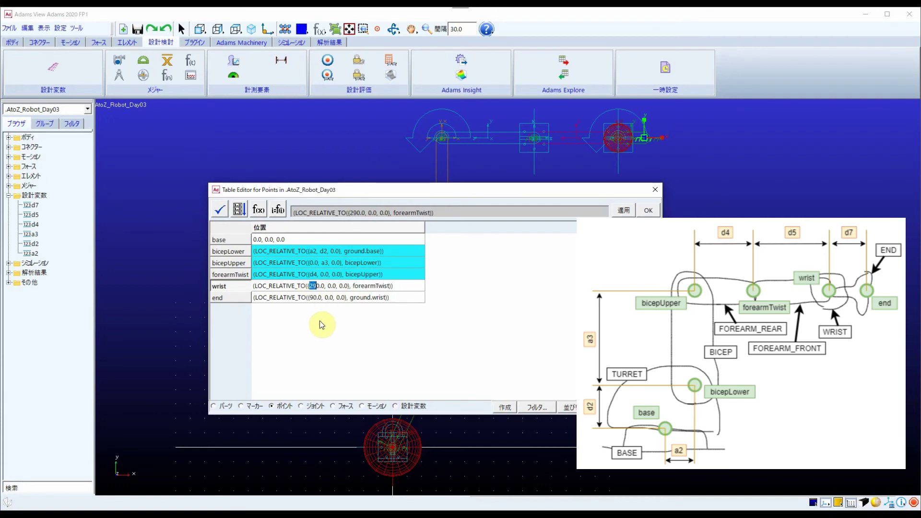
pyautogui.press('Return')
# Replace the X offset of the point end with d7 and accept the points table
pyautogui.click(320, 299)
pyautogui.write('d7')
pyautogui.press('Return')
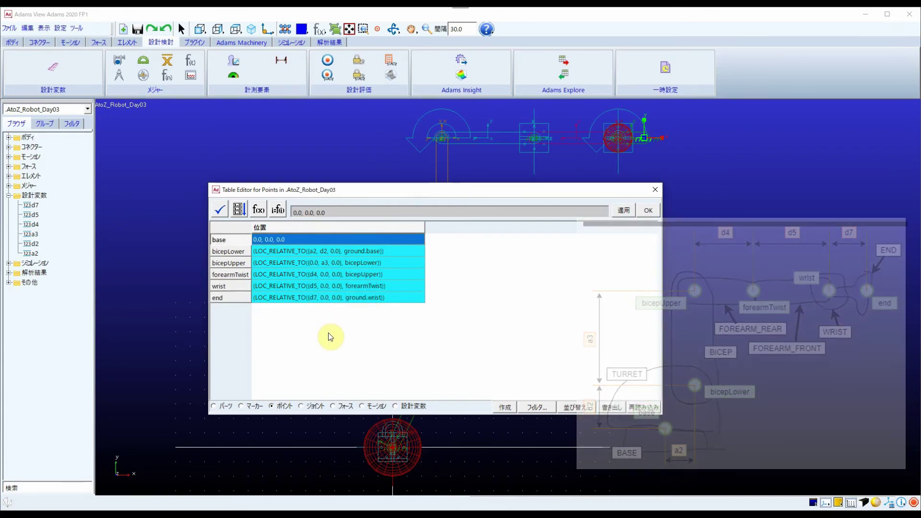
pyautogui.click(648, 210)
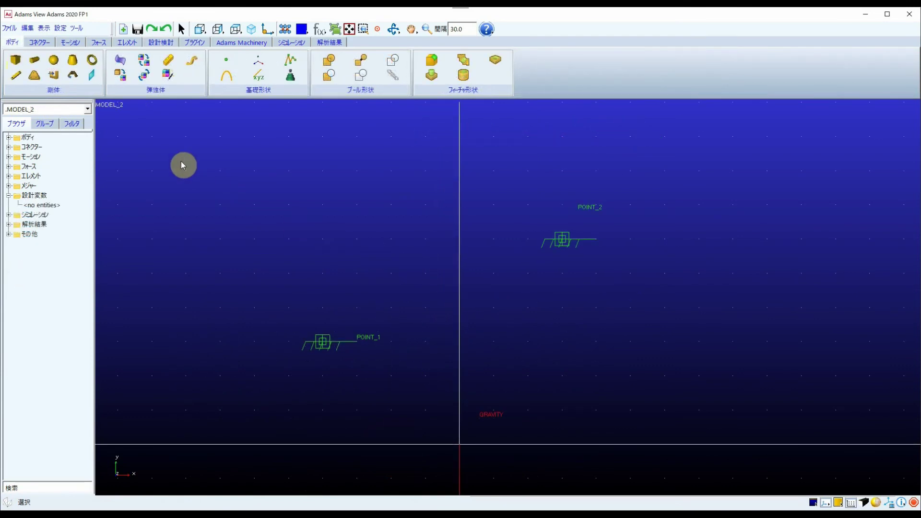
# Create a link part in MODEL_2 from POINT_1 to POINT_2 with default dimensions
pyautogui.click(15, 75)
pyautogui.click(324, 345)
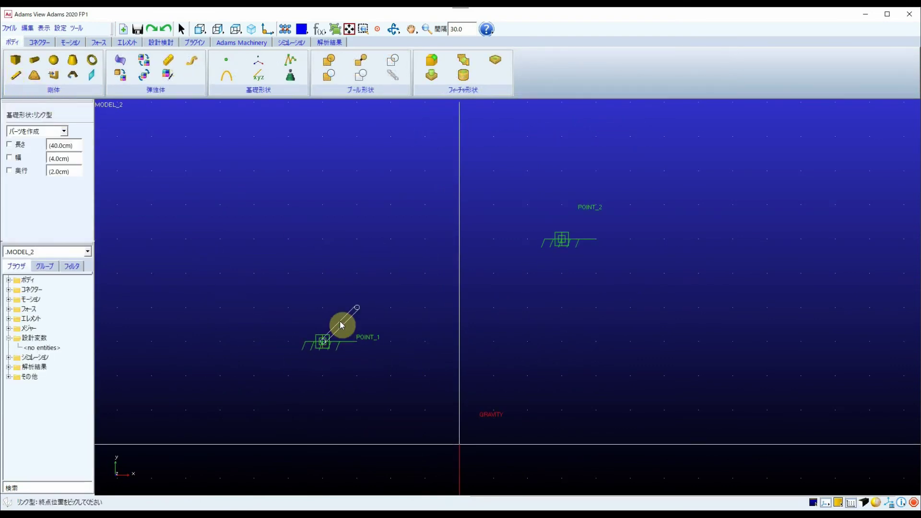
pyautogui.click(563, 243)
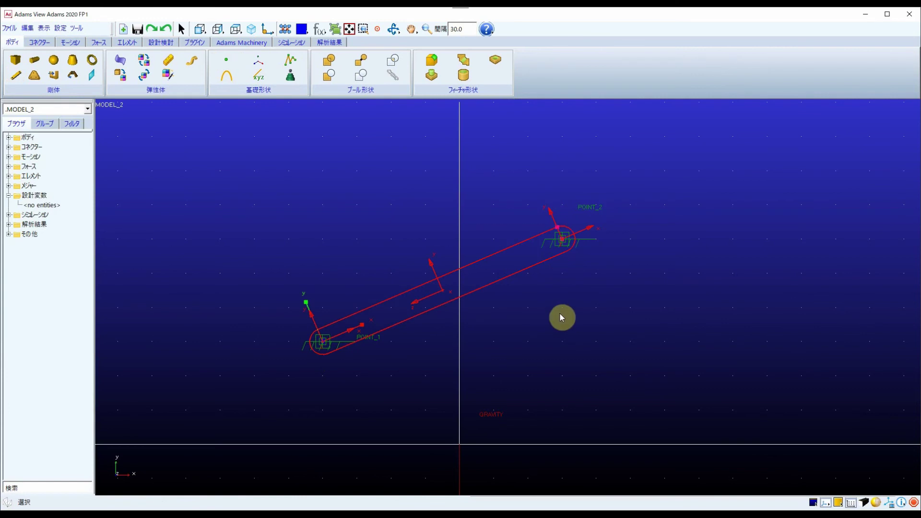
# Add a revolute joint between the link and ground at POINT_2, normal to the grid
pyautogui.click(43, 45)
pyautogui.click(34, 59)
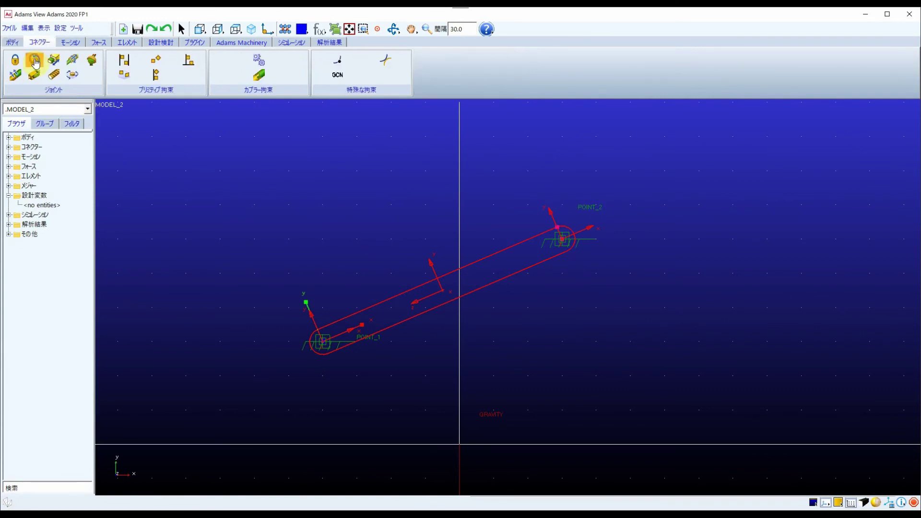
pyautogui.click(506, 213)
pyautogui.click(567, 246)
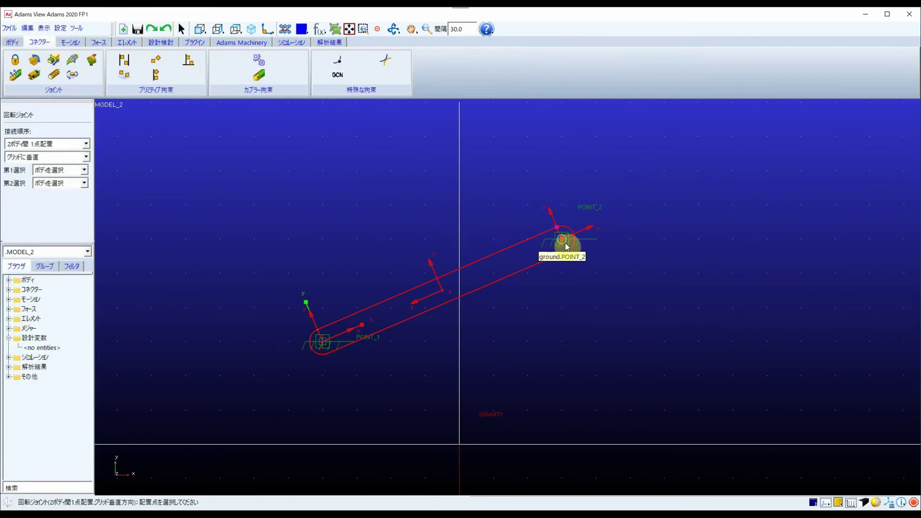
pyautogui.click(565, 242)
# Open the modify dialog of PART_2's MARKER_2 to examine its location expression
pyautogui.moveTo(570, 284); pyautogui.dragTo(559, 302, button='middle')
pyautogui.rightClick(551, 219)
pyautogui.moveTo(590, 234)
pyautogui.click(642, 248)
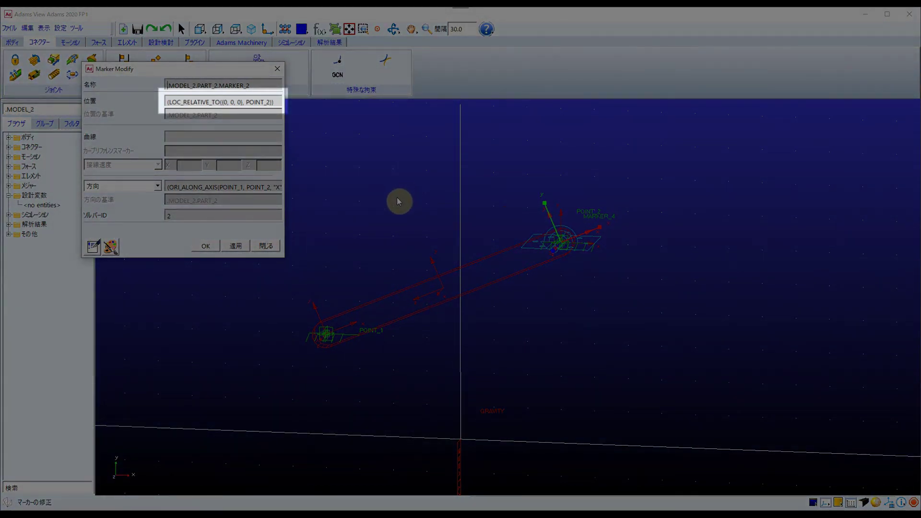
# Set the location of POINT_2 to 2000.0, 300.0, 0.0 and check how the link and joint follow
pyautogui.rightClick(567, 247)
pyautogui.moveTo(629, 309)
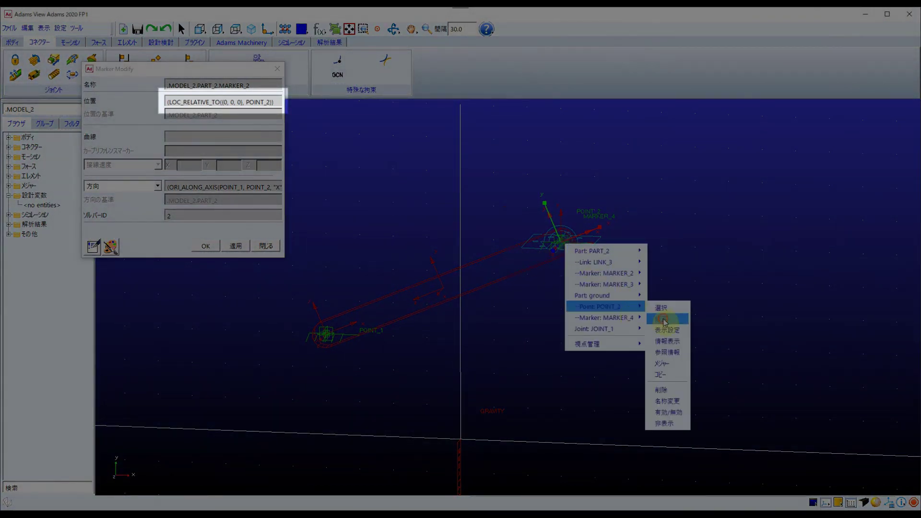
pyautogui.click(668, 316)
pyautogui.moveTo(395, 184); pyautogui.dragTo(729, 330)
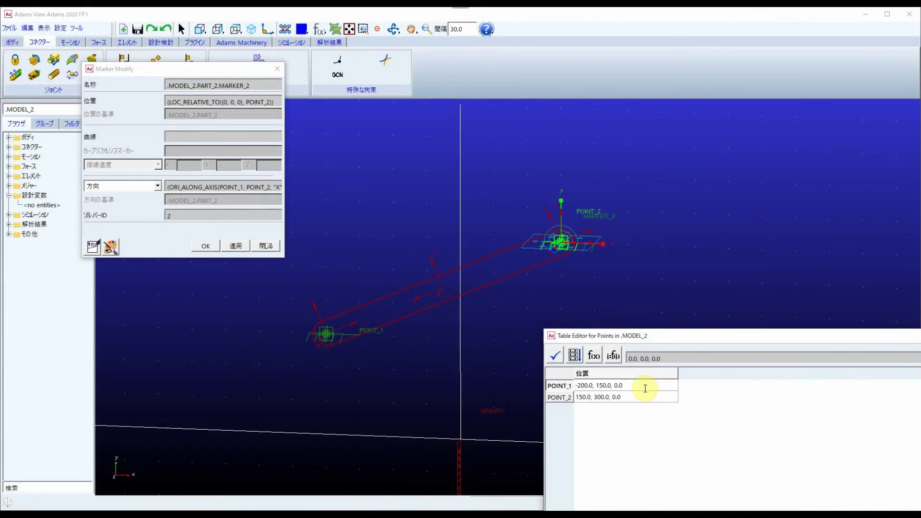
pyautogui.press('Return')
pyautogui.click(622, 398)
pyautogui.write('200')
pyautogui.press('Return')
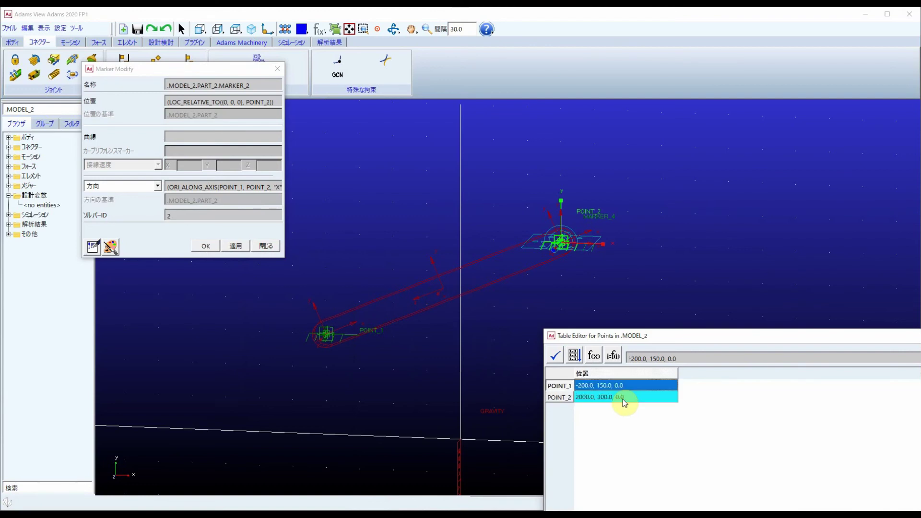
pyautogui.moveTo(689, 336); pyautogui.dragTo(467, 323)
pyautogui.click(770, 350)
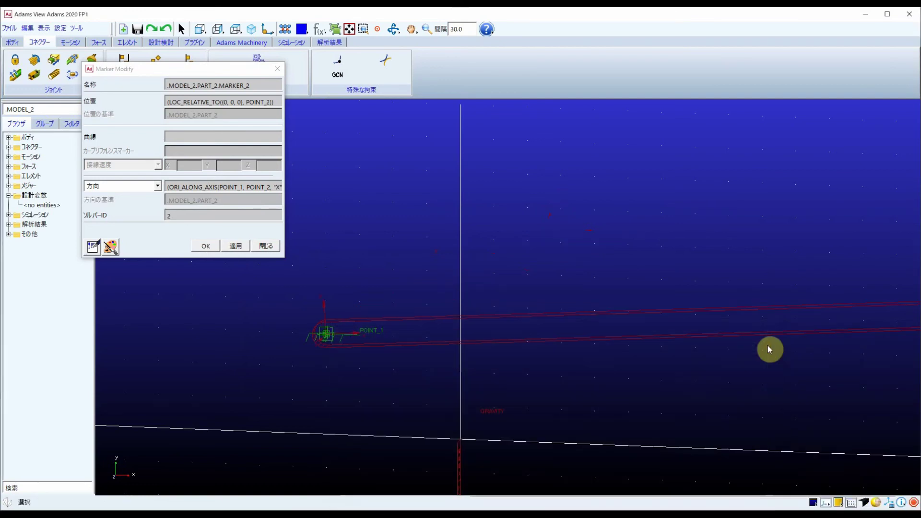
pyautogui.press('z')
pyautogui.moveTo(764, 376); pyautogui.dragTo(752, 440)
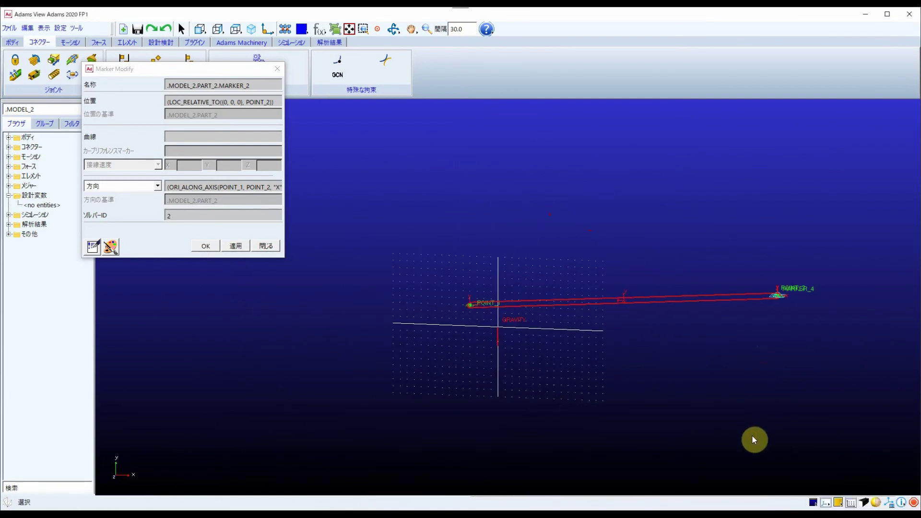